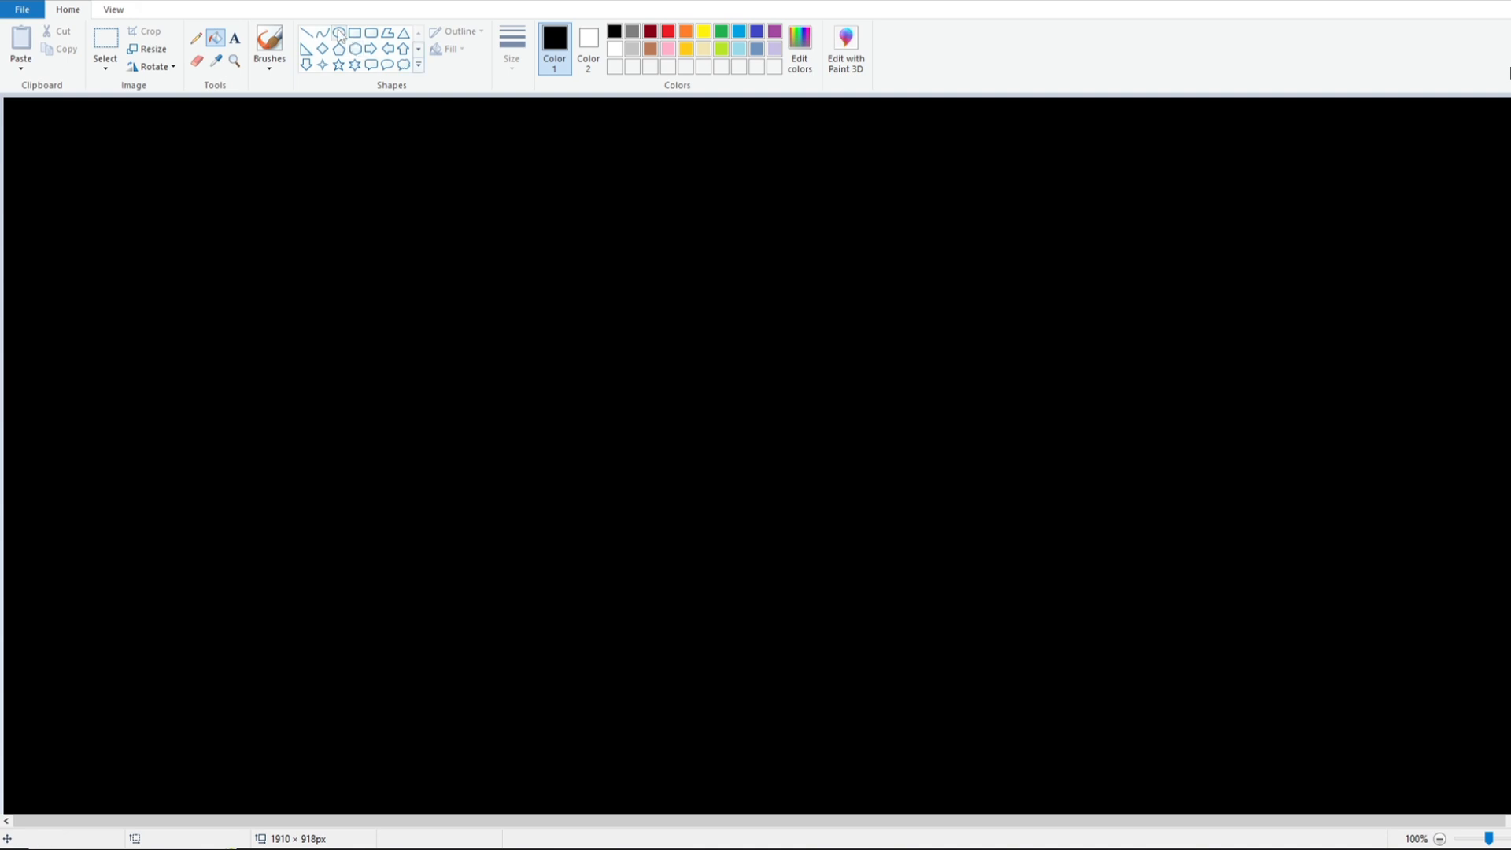
{"action": "left_click_drag", "start_coordinate": [499, 236], "coordinate": [539, 247]}
{"action": "left_click", "coordinate": [587, 47]}
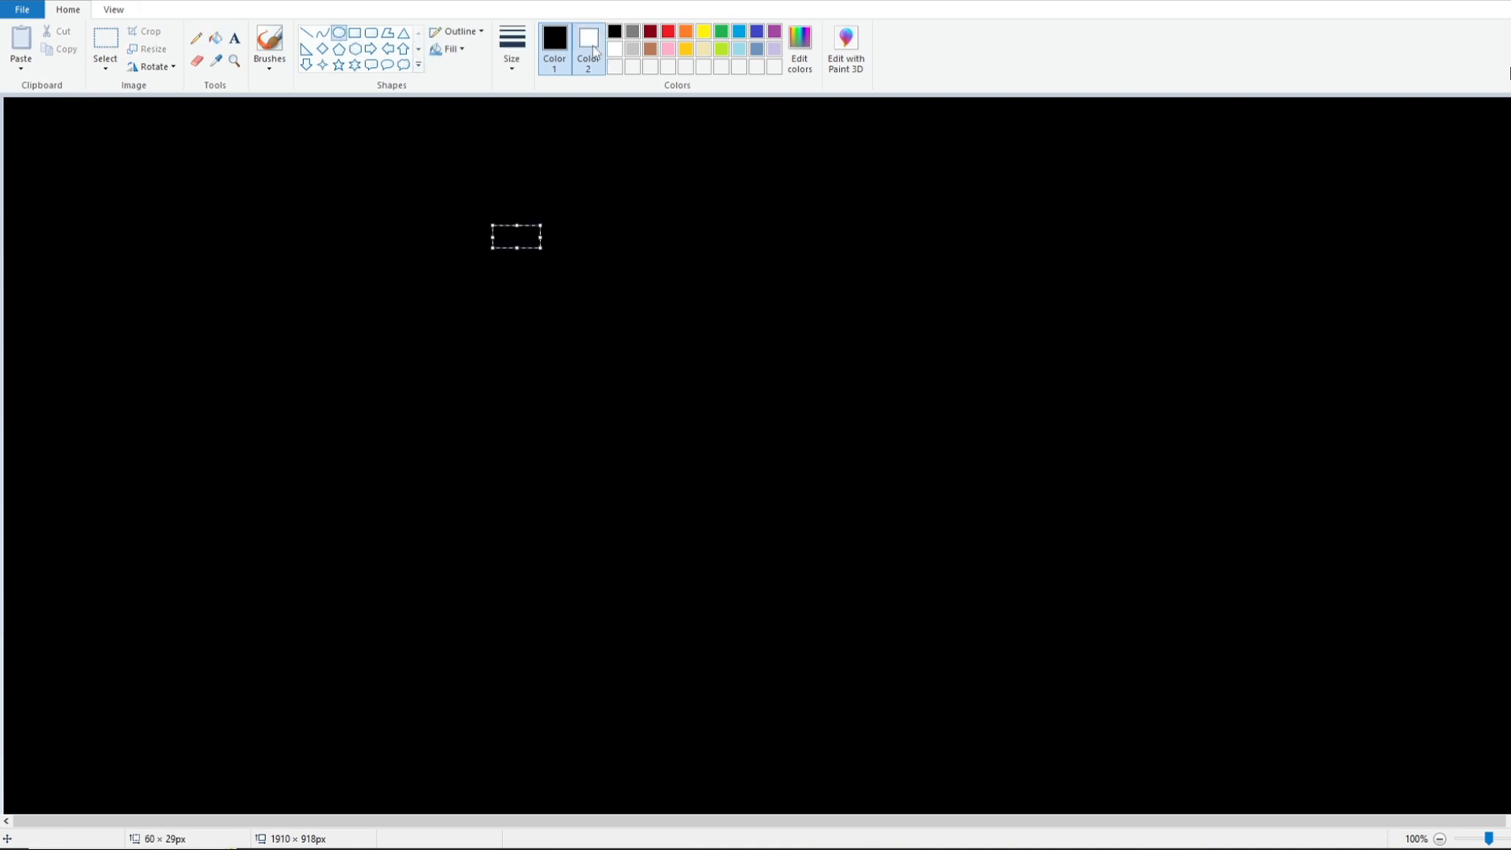
{"action": "left_click", "coordinate": [513, 98]}
Step: Draw a white ellipse outline about 469 × 446 px with the second-thickest line, placed near the middle of the black canvas
{"action": "left_click", "coordinate": [555, 47]}
{"action": "left_click", "coordinate": [617, 49]}
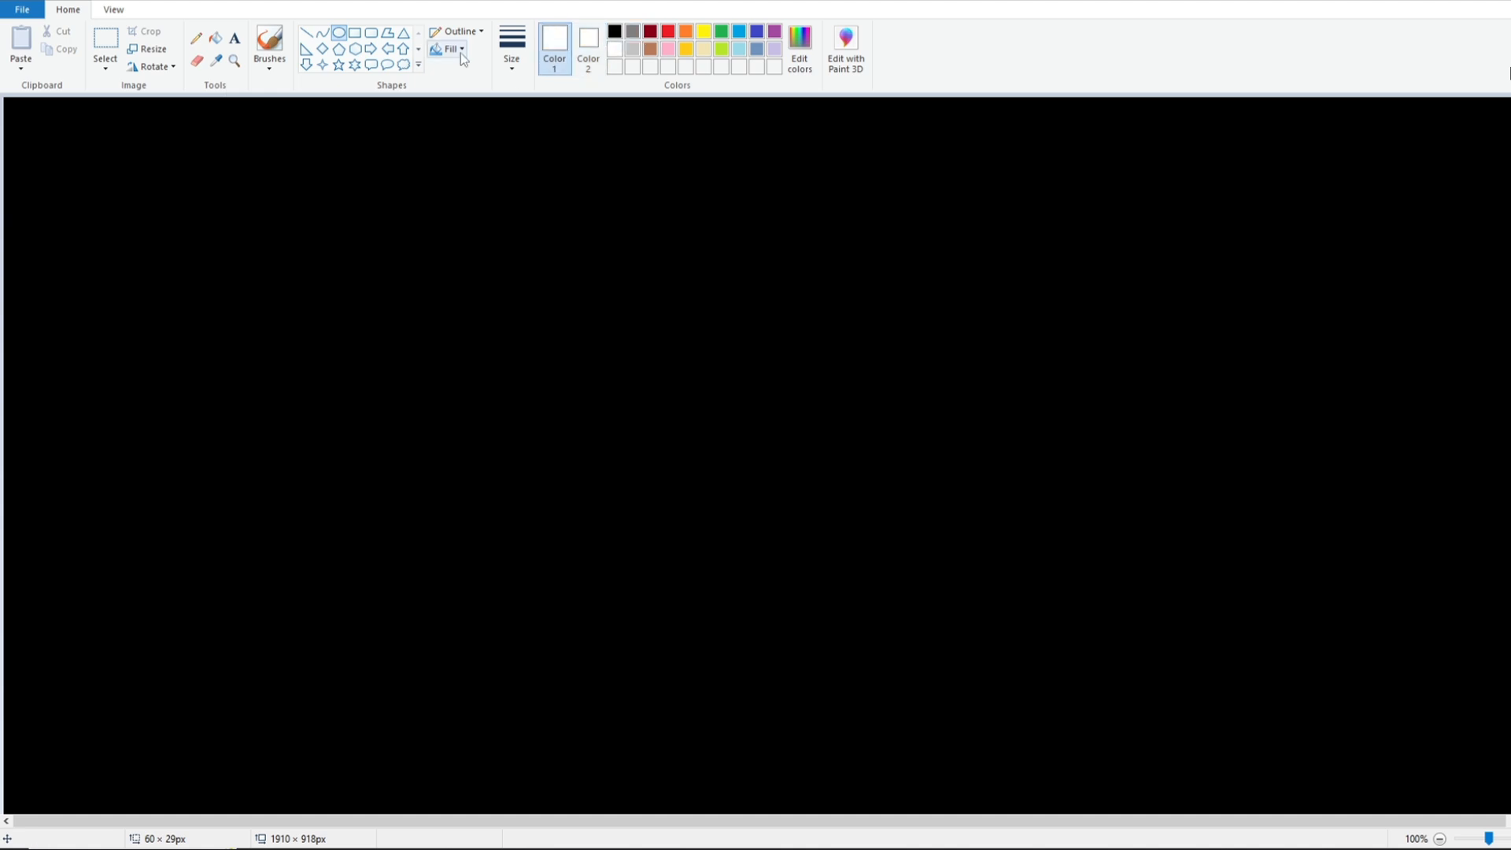
{"action": "left_click_drag", "start_coordinate": [404, 222], "coordinate": [782, 577]}
{"action": "left_click", "coordinate": [511, 47]}
{"action": "left_click", "coordinate": [549, 156]}
{"action": "left_click_drag", "start_coordinate": [586, 373], "coordinate": [749, 402]}
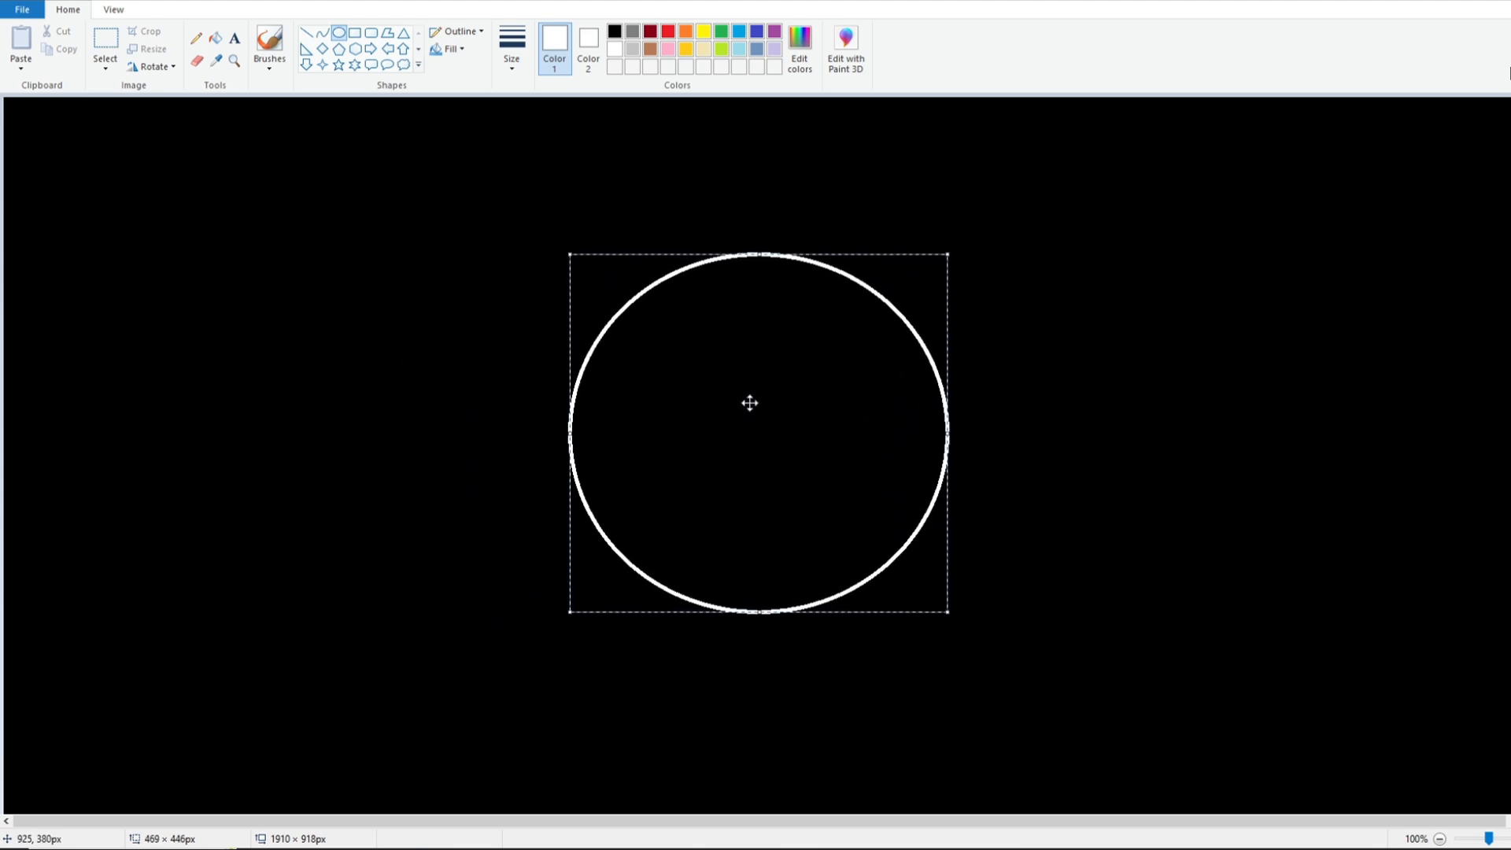
Step: Enlarge the ellipse to about 620 × 593 px, centre it on the canvas and fill it with white as a full moon
{"action": "left_click_drag", "start_coordinate": [946, 613], "coordinate": [1055, 708]}
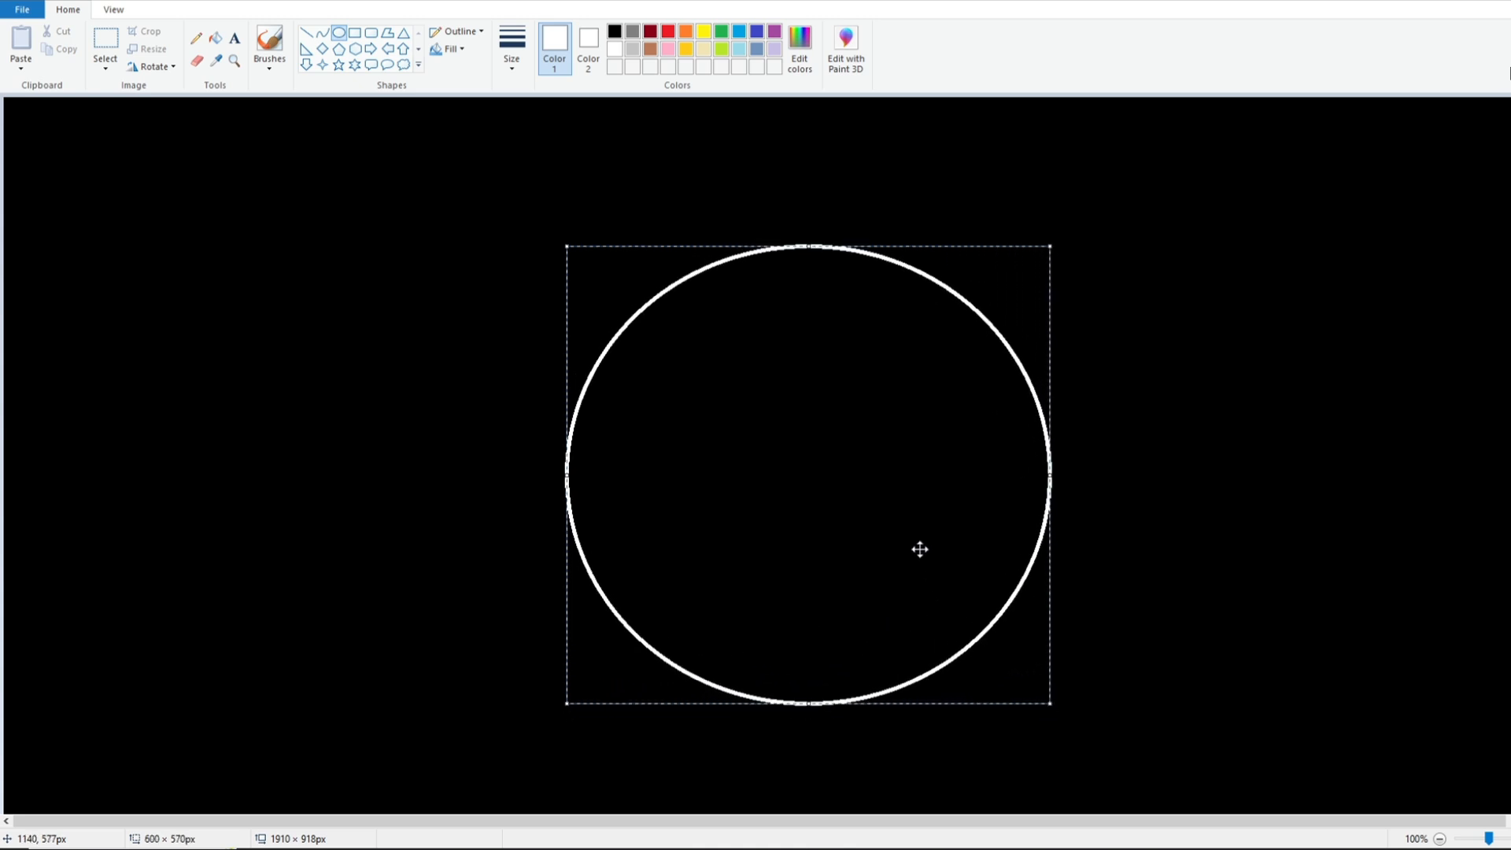
{"action": "left_click_drag", "start_coordinate": [924, 567], "coordinate": [903, 524]}
{"action": "mouse_move", "coordinate": [1031, 665]}
{"action": "left_mouse_down"}
{"action": "mouse_move", "coordinate": [1068, 705]}
{"action": "mouse_move", "coordinate": [1048, 686]}
{"action": "left_mouse_up"}
{"action": "left_click_drag", "start_coordinate": [921, 526], "coordinate": [915, 525]}
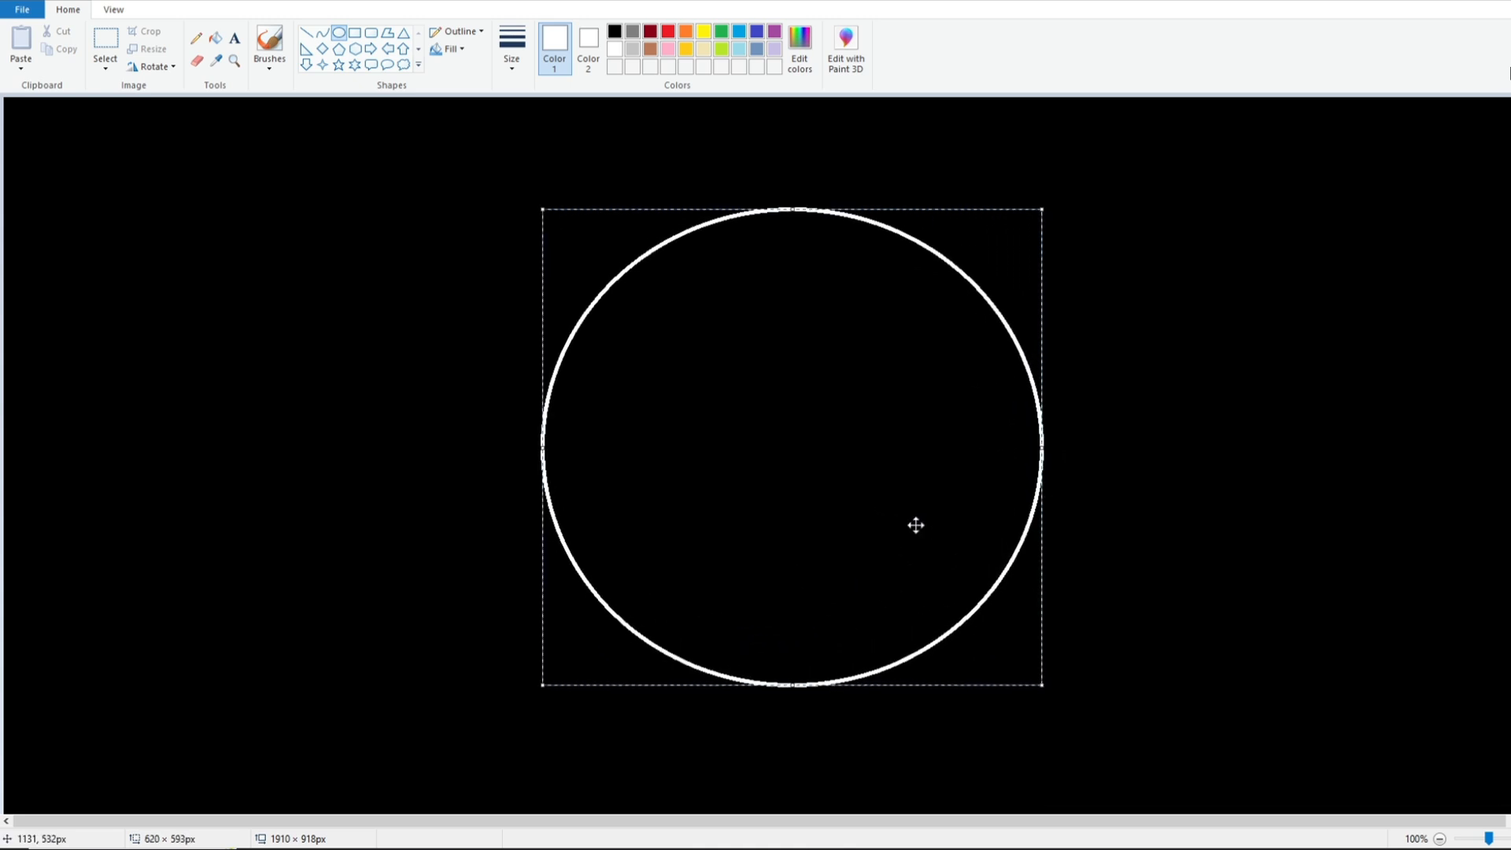
{"action": "left_click", "coordinate": [441, 365]}
{"action": "left_click", "coordinate": [215, 38]}
{"action": "left_click", "coordinate": [739, 355]}
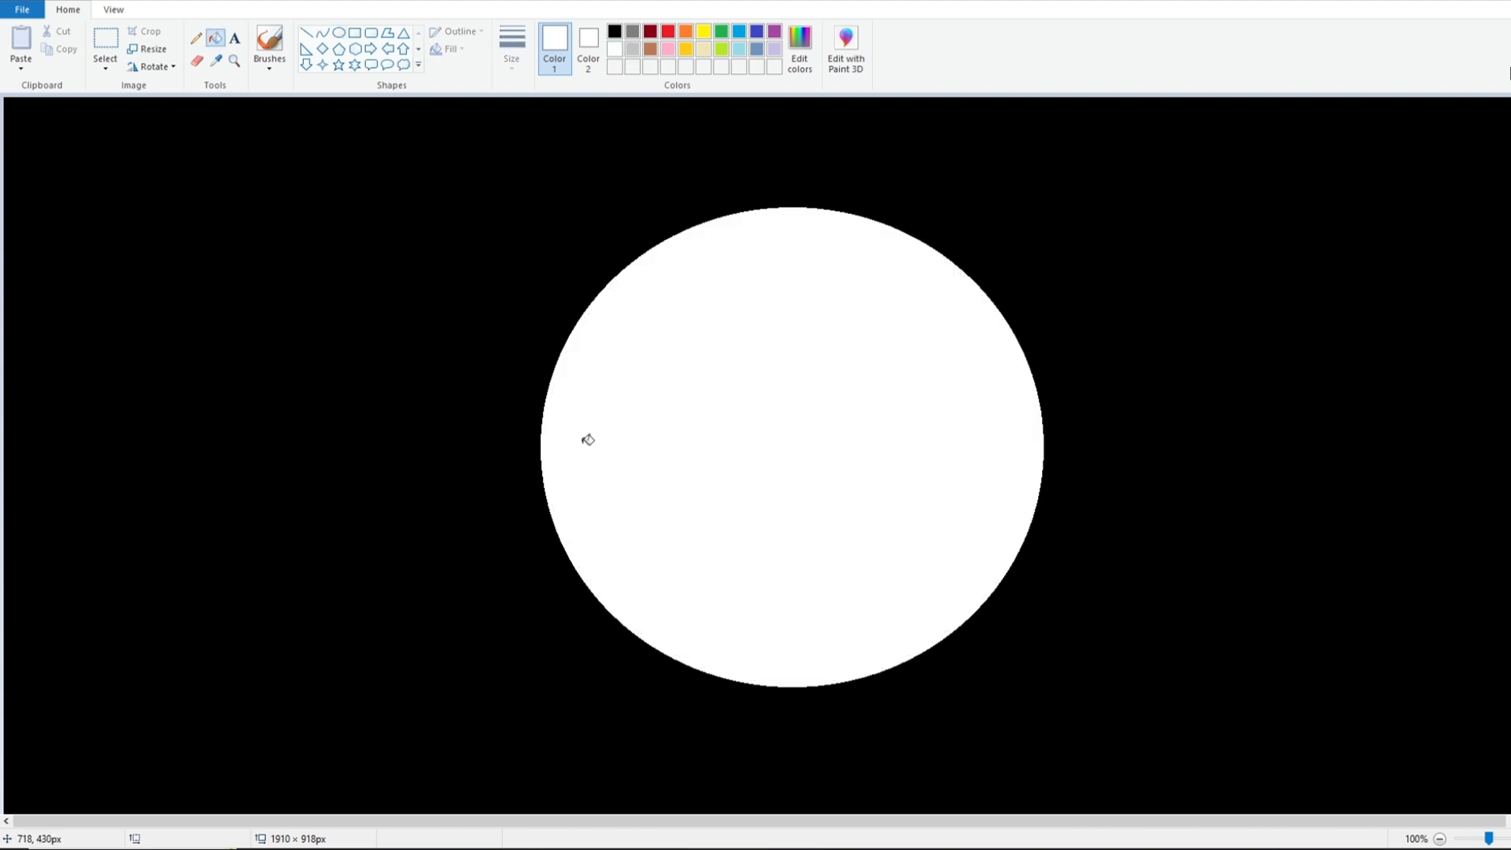
Step: Draw eight small white five-point stars with a thin outline across the upper-left part of the black sky
{"action": "left_click", "coordinate": [338, 65]}
{"action": "left_click", "coordinate": [521, 69]}
{"action": "left_click", "coordinate": [529, 127]}
{"action": "left_click_drag", "start_coordinate": [114, 140], "coordinate": [126, 155]}
{"action": "left_click_drag", "start_coordinate": [124, 256], "coordinate": [142, 280]}
{"action": "left_click_drag", "start_coordinate": [301, 184], "coordinate": [315, 198]}
{"action": "left_click_drag", "start_coordinate": [526, 152], "coordinate": [540, 167]}
{"action": "left_click_drag", "start_coordinate": [228, 260], "coordinate": [247, 278]}
{"action": "left_click_drag", "start_coordinate": [377, 298], "coordinate": [388, 303]}
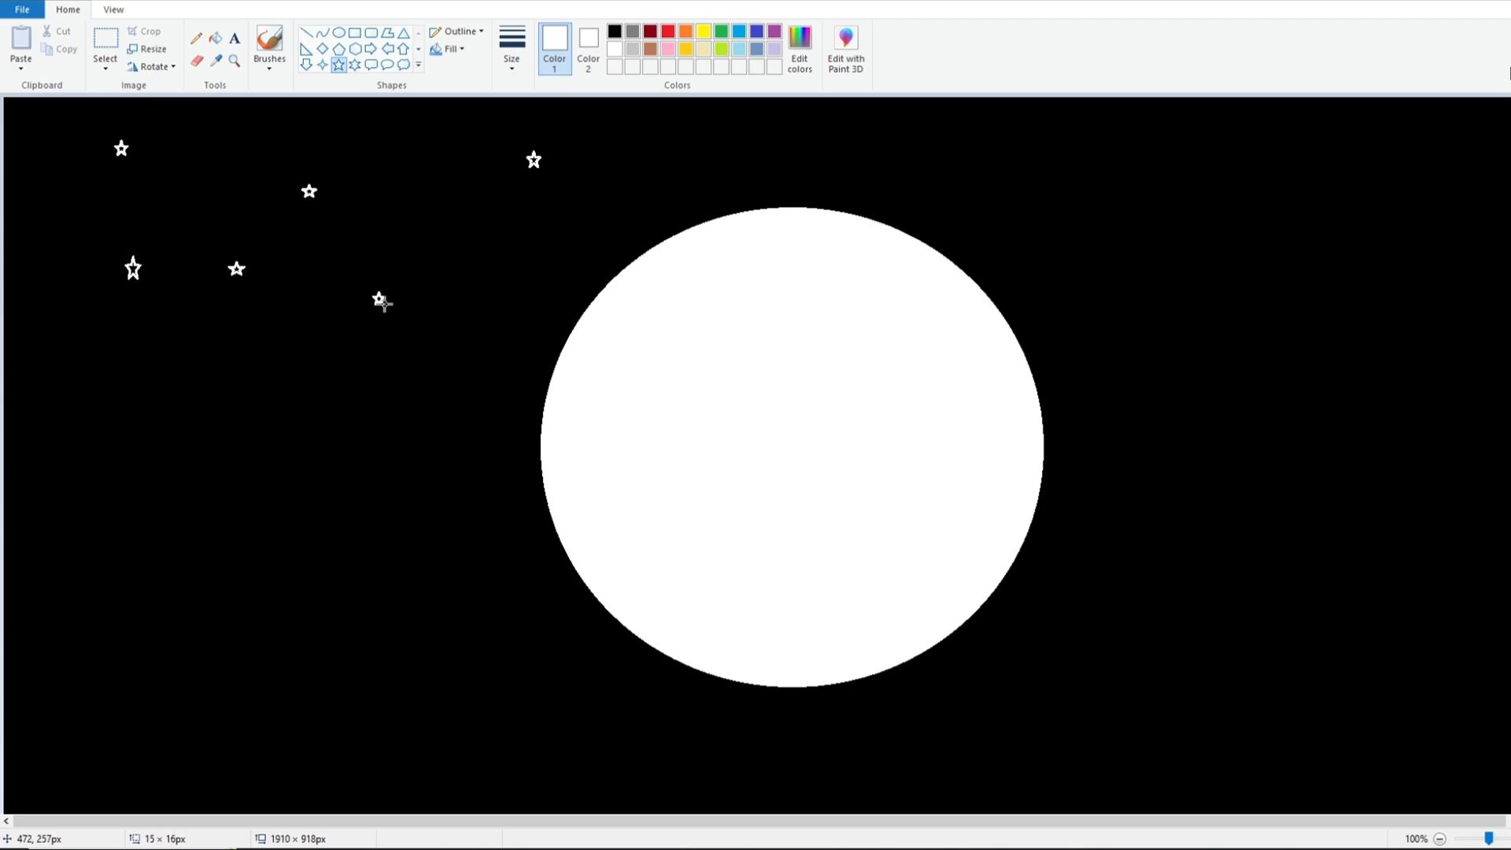
{"action": "left_click_drag", "start_coordinate": [48, 309], "coordinate": [65, 323]}
{"action": "left_click_drag", "start_coordinate": [155, 383], "coordinate": [172, 394]}
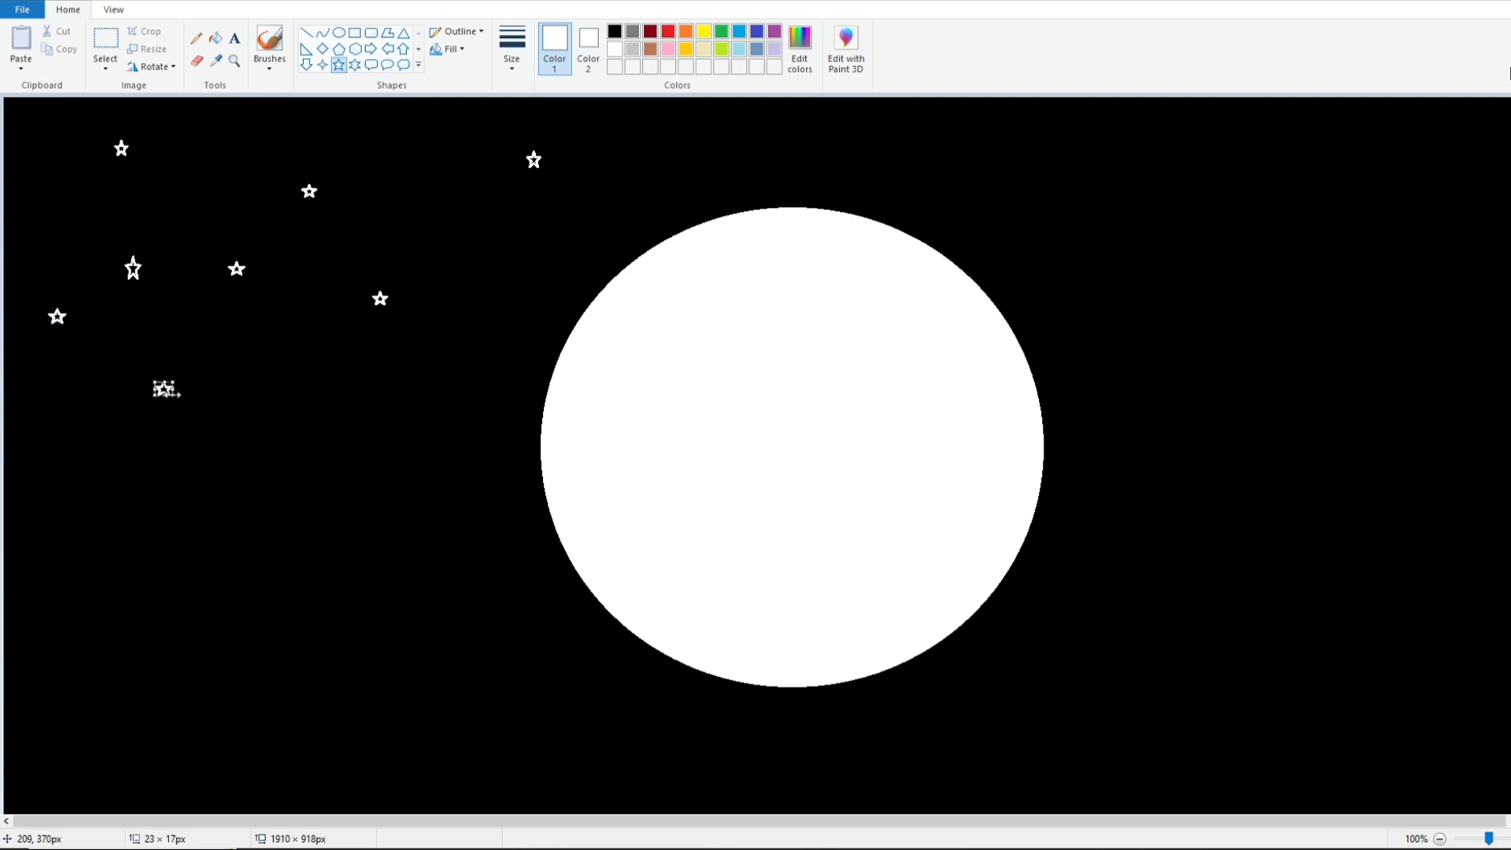
Step: Add more small white five-point stars above the moon and down the left side of the sky to its lower edge
{"action": "left_click_drag", "start_coordinate": [811, 139], "coordinate": [828, 152]}
{"action": "left_click_drag", "start_coordinate": [716, 145], "coordinate": [735, 163]}
{"action": "left_click_drag", "start_coordinate": [360, 499], "coordinate": [381, 515]}
{"action": "left_click_drag", "start_coordinate": [434, 386], "coordinate": [456, 406]}
{"action": "left_click_drag", "start_coordinate": [78, 518], "coordinate": [100, 530]}
{"action": "left_click_drag", "start_coordinate": [250, 400], "coordinate": [263, 415]}
{"action": "left_click_drag", "start_coordinate": [208, 541], "coordinate": [228, 559]}
{"action": "left_click_drag", "start_coordinate": [418, 589], "coordinate": [436, 606]}
{"action": "left_click_drag", "start_coordinate": [68, 635], "coordinate": [88, 654]}
{"action": "left_click_drag", "start_coordinate": [234, 658], "coordinate": [258, 676]}
{"action": "left_click_drag", "start_coordinate": [88, 719], "coordinate": [109, 740]}
{"action": "left_click_drag", "start_coordinate": [335, 728], "coordinate": [355, 744]}
{"action": "left_click_drag", "start_coordinate": [532, 714], "coordinate": [555, 731]}
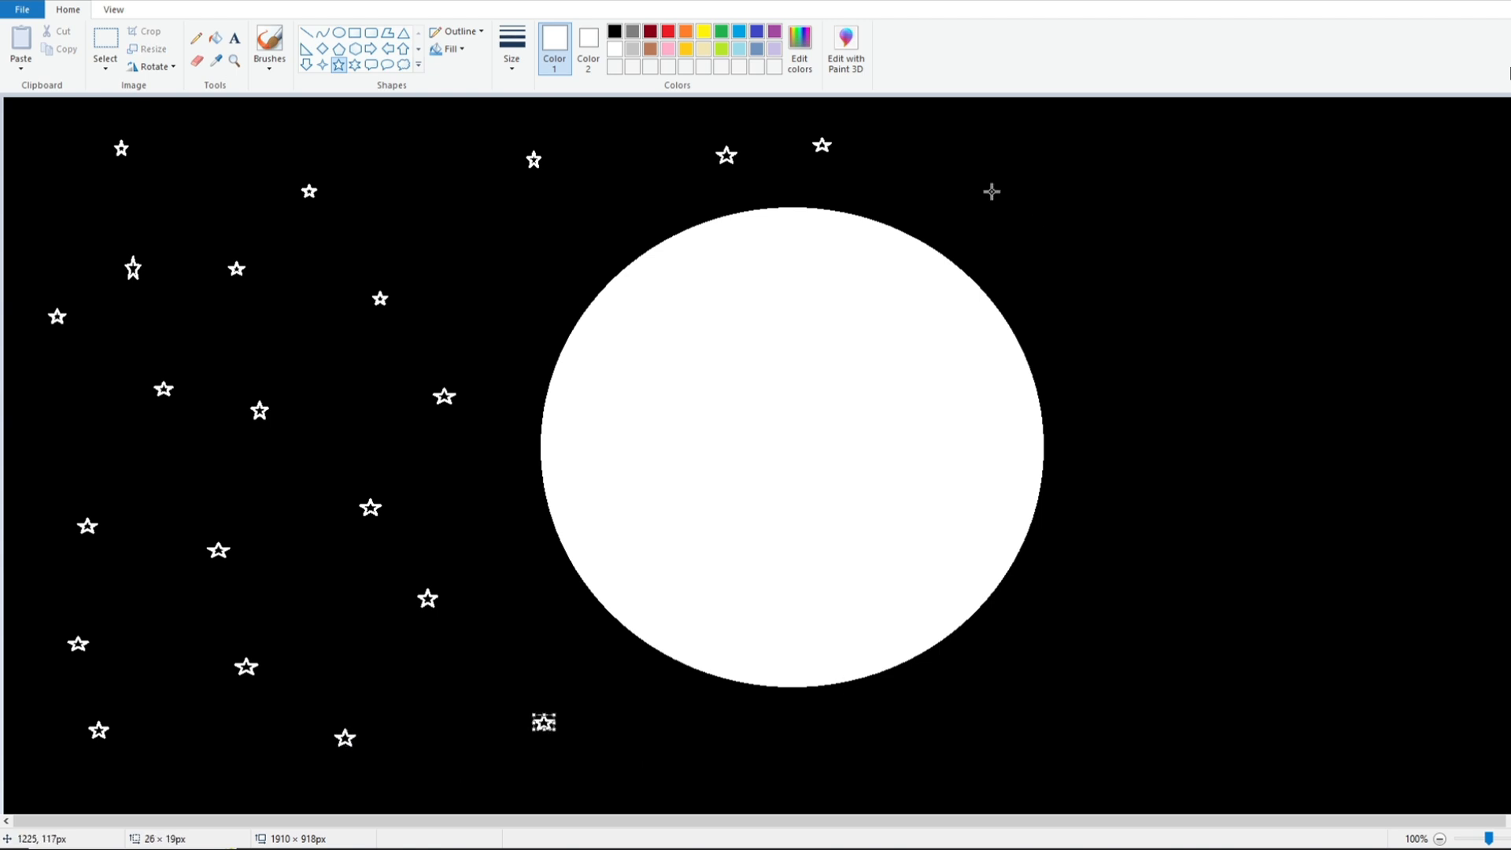
{"action": "left_click_drag", "start_coordinate": [429, 142], "coordinate": [445, 156]}
Step: Scatter small white five-point stars over the sky to the right of the moon
{"action": "left_click_drag", "start_coordinate": [1138, 228], "coordinate": [1160, 251]}
{"action": "left_click_drag", "start_coordinate": [1257, 178], "coordinate": [1278, 197]}
{"action": "left_click_drag", "start_coordinate": [1243, 297], "coordinate": [1263, 316]}
{"action": "left_click_drag", "start_coordinate": [1106, 418], "coordinate": [1126, 437]}
{"action": "left_click_drag", "start_coordinate": [975, 151], "coordinate": [996, 172]}
{"action": "left_click_drag", "start_coordinate": [1085, 326], "coordinate": [1105, 349]}
{"action": "left_click_drag", "start_coordinate": [1408, 185], "coordinate": [1423, 201]}
{"action": "left_click_drag", "start_coordinate": [1349, 358], "coordinate": [1373, 375]}
{"action": "left_click_drag", "start_coordinate": [1279, 496], "coordinate": [1293, 506]}
{"action": "left_click_drag", "start_coordinate": [1369, 592], "coordinate": [1384, 607]}
{"action": "left_click_drag", "start_coordinate": [1176, 567], "coordinate": [1188, 579]}
{"action": "left_click_drag", "start_coordinate": [1207, 398], "coordinate": [1221, 411]}
{"action": "left_click_drag", "start_coordinate": [1027, 682], "coordinate": [1037, 691]}
{"action": "left_click_drag", "start_coordinate": [1240, 698], "coordinate": [1248, 707]}
Step: Add small white five-point stars below the moon and along the right side of the sky
{"action": "left_click_drag", "start_coordinate": [715, 715], "coordinate": [798, 793]}
{"action": "left_click_drag", "start_coordinate": [878, 715], "coordinate": [896, 730]}
{"action": "left_click_drag", "start_coordinate": [968, 759], "coordinate": [985, 775]}
{"action": "left_click_drag", "start_coordinate": [1367, 728], "coordinate": [1386, 745]}
{"action": "left_click_drag", "start_coordinate": [1466, 772], "coordinate": [1484, 788]}
{"action": "left_click_drag", "start_coordinate": [1170, 755], "coordinate": [1182, 771]}
{"action": "left_click_drag", "start_coordinate": [1426, 460], "coordinate": [1444, 479]}
{"action": "left_click_drag", "start_coordinate": [1457, 276], "coordinate": [1475, 292]}
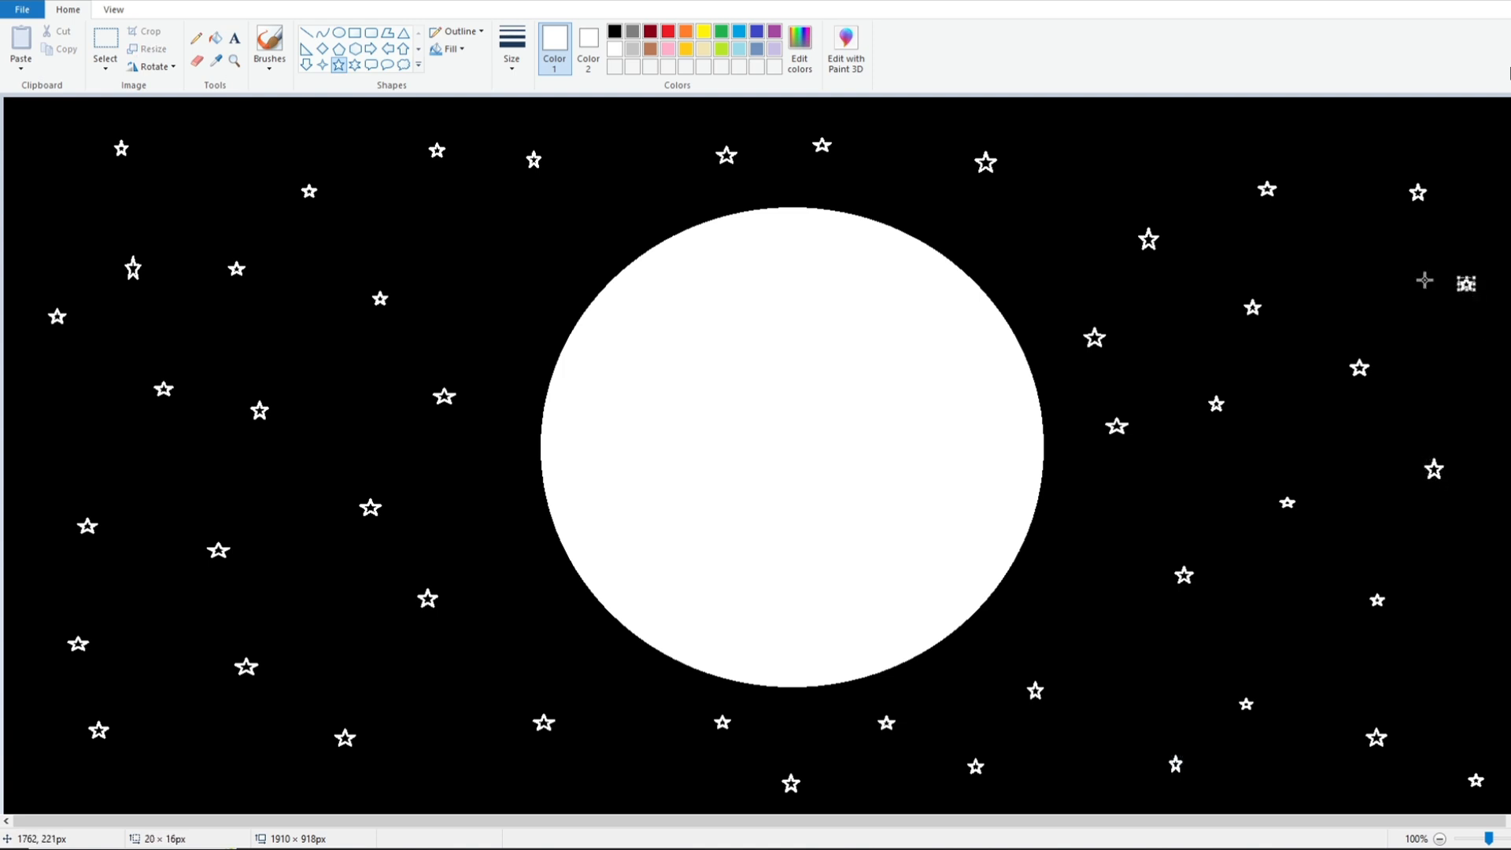
Step: Dab tiny white brush dots between the stars over the whole sky, using the second-thickest brush size
{"action": "left_click", "coordinate": [268, 59]}
{"action": "left_click", "coordinate": [268, 114]}
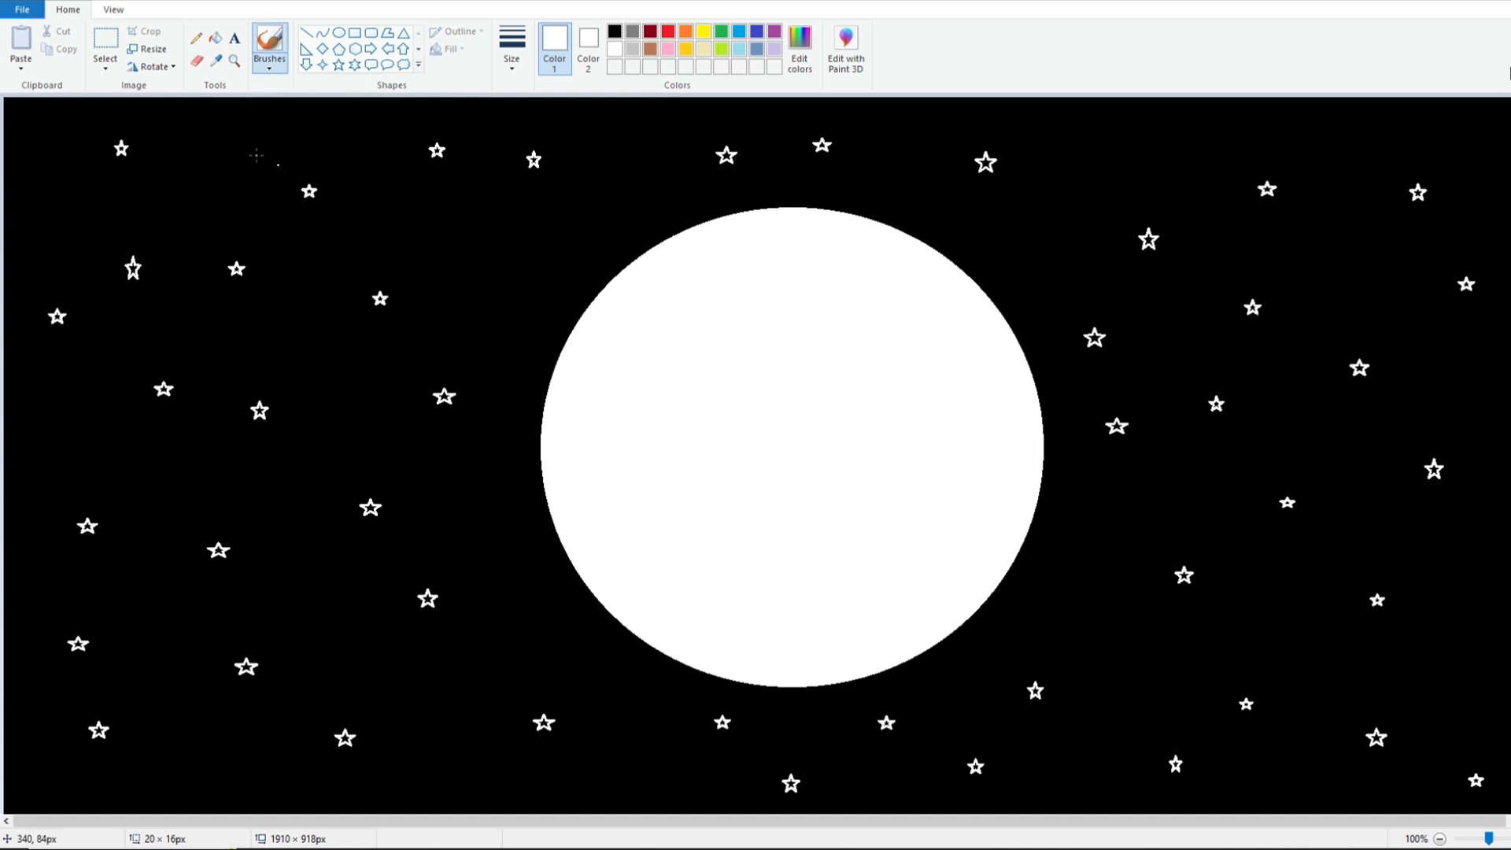
{"action": "left_click", "coordinate": [512, 47]}
{"action": "left_click", "coordinate": [529, 157]}
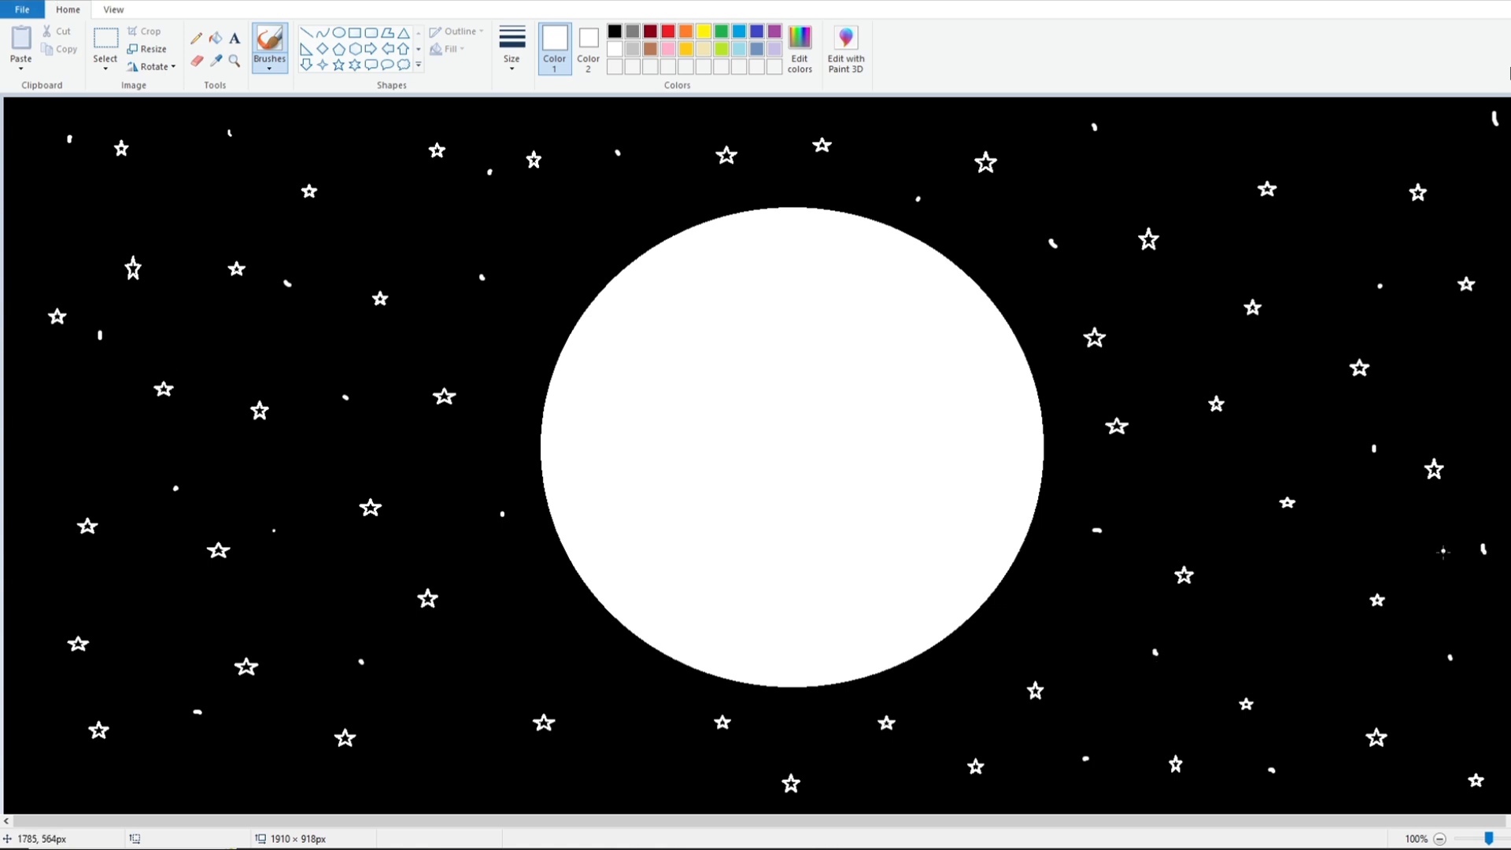
Step: Paint a jagged black line with the thickest brush size from the moon's lower rim up to its upper-right rim
{"action": "left_click", "coordinate": [511, 51]}
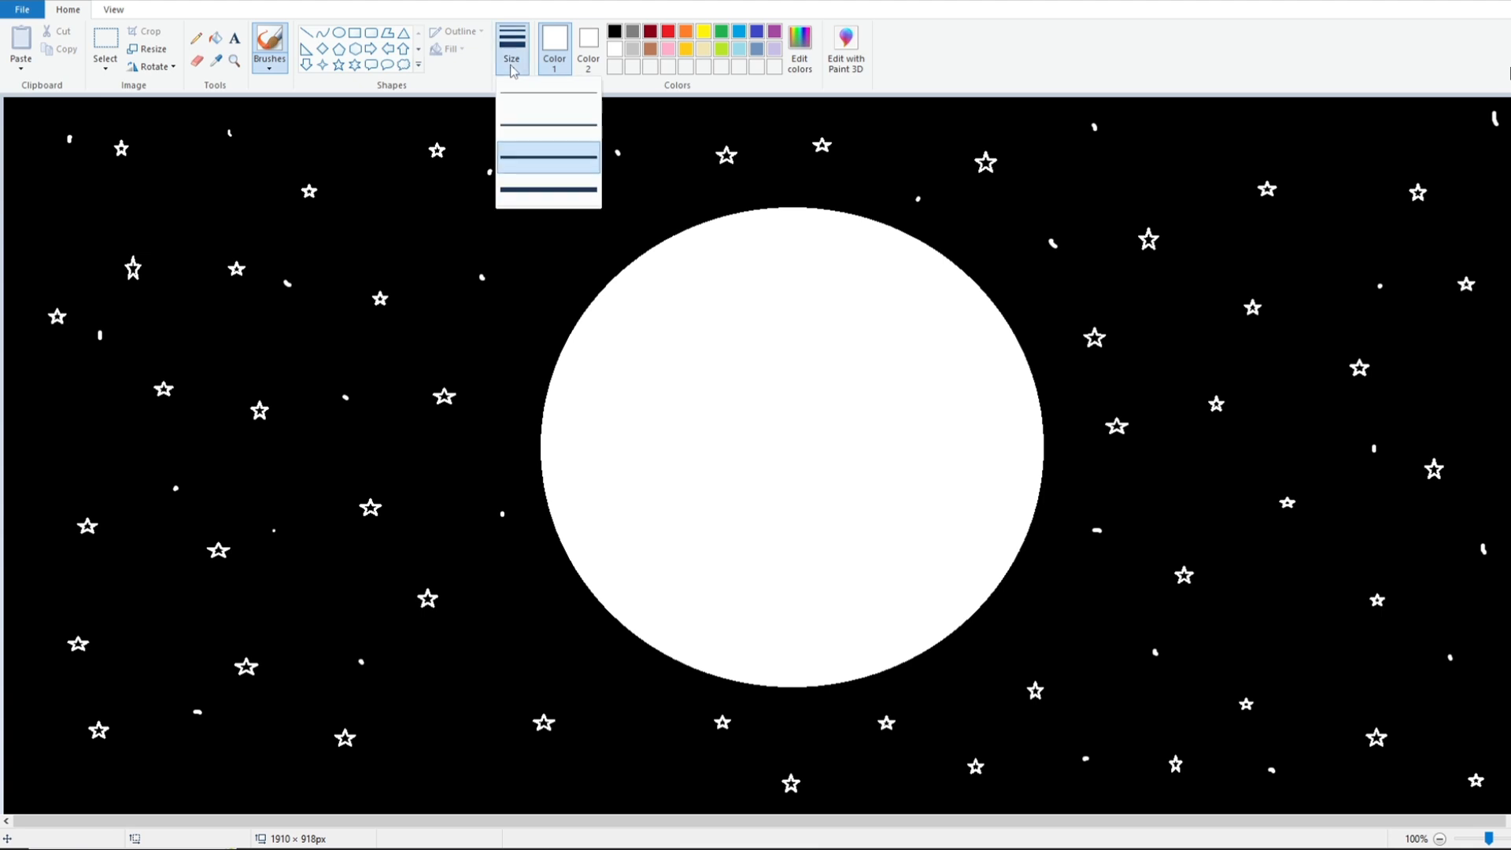
{"action": "left_click", "coordinate": [523, 161]}
{"action": "left_click", "coordinate": [260, 62]}
{"action": "left_click", "coordinate": [269, 91]}
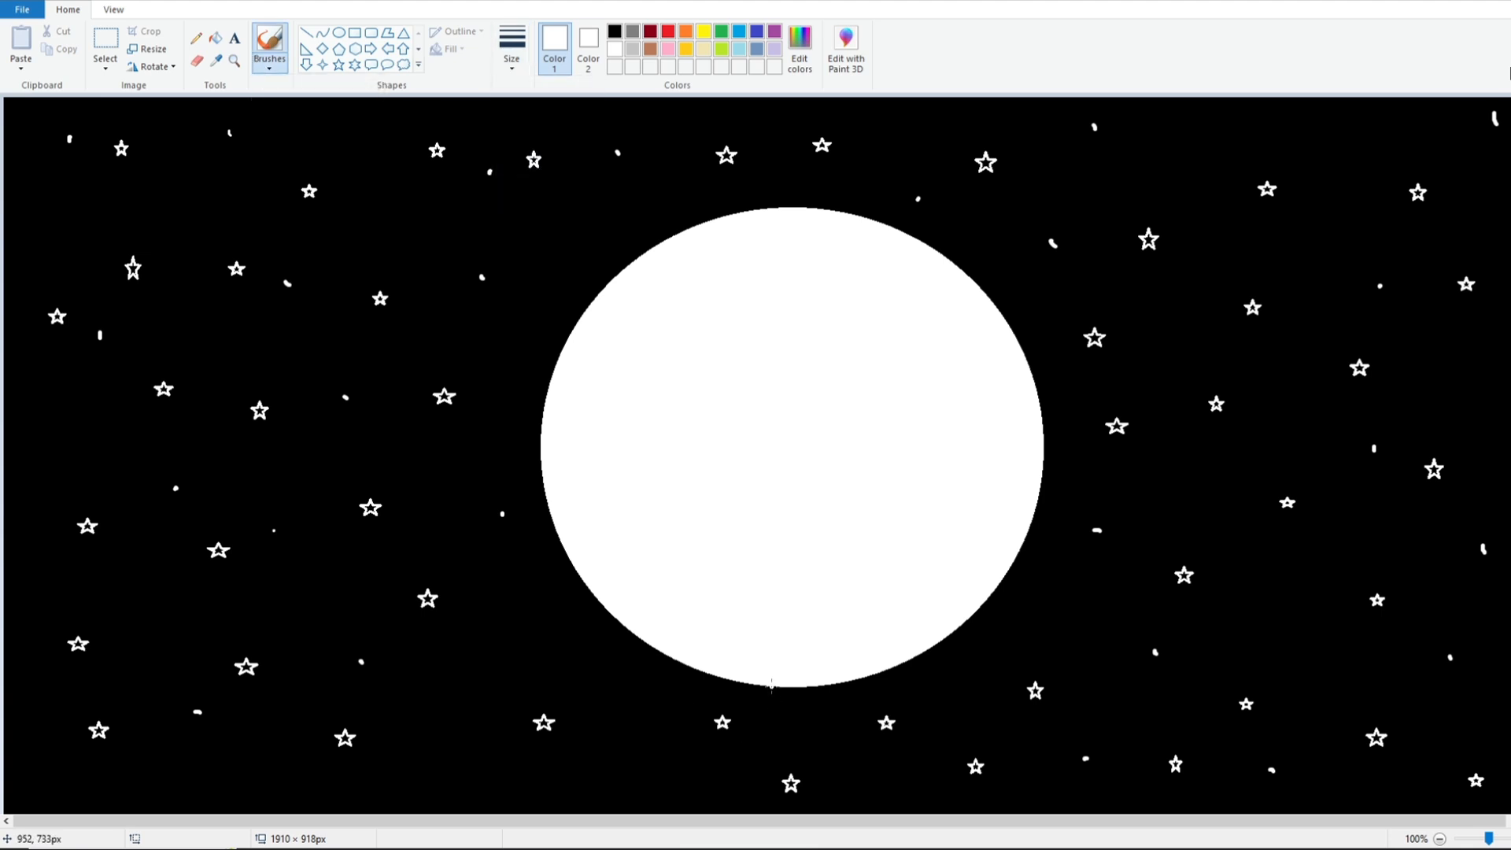
{"action": "left_click", "coordinate": [614, 32]}
{"action": "left_click", "coordinate": [638, 323]}
{"action": "left_click", "coordinate": [511, 51]}
{"action": "left_click", "coordinate": [548, 191]}
{"action": "left_click", "coordinate": [762, 638]}
{"action": "mouse_move", "coordinate": [790, 677]}
{"action": "left_mouse_down"}
{"action": "mouse_move", "coordinate": [933, 480]}
{"action": "mouse_move", "coordinate": [977, 339]}
{"action": "left_mouse_up"}
{"action": "left_click", "coordinate": [990, 361]}
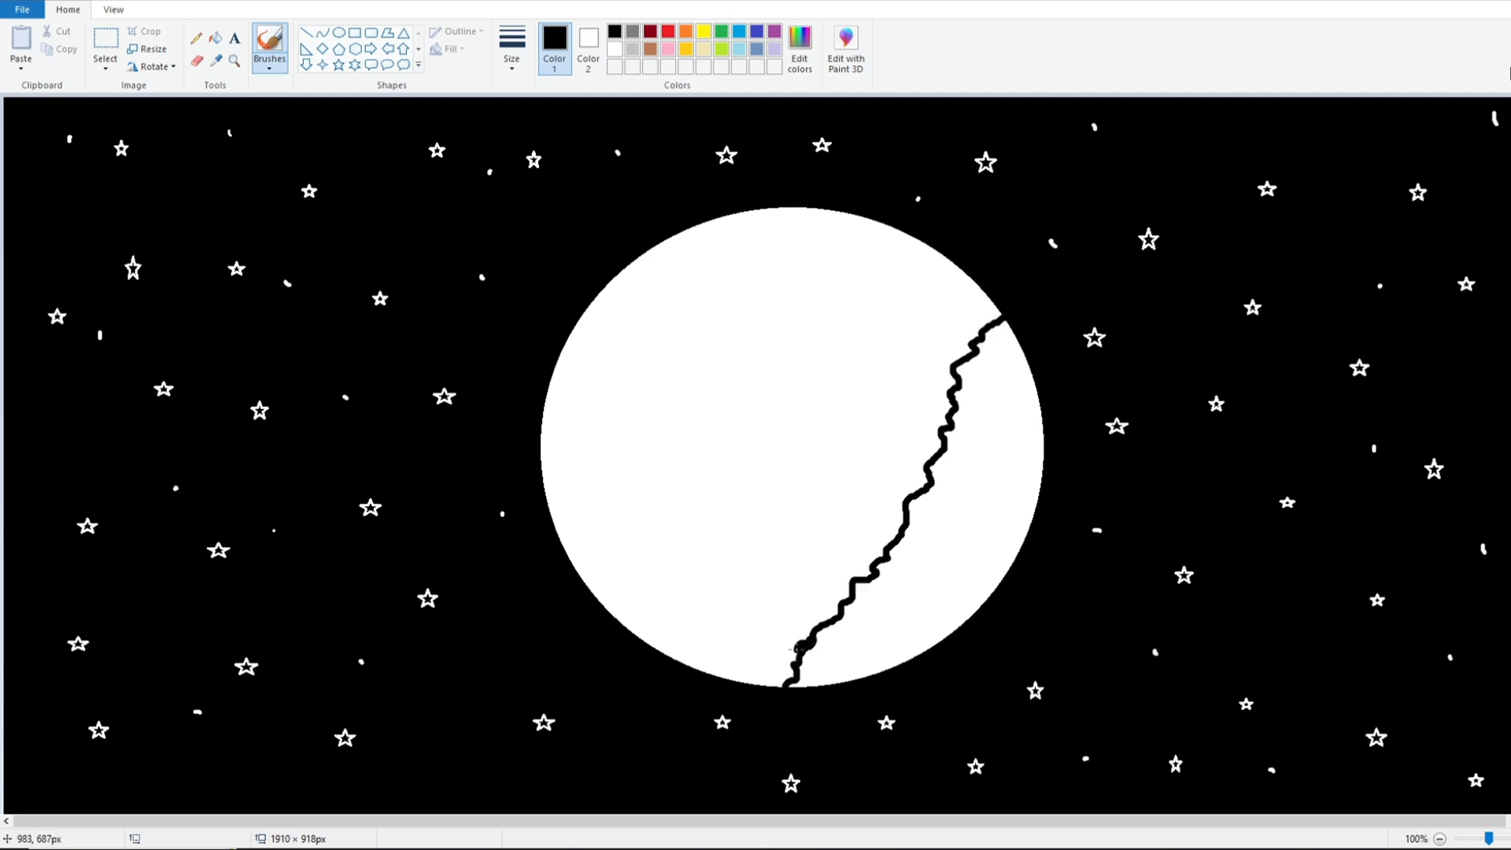
Step: Branch a short jagged line to the moon's lower-left rim and fill the cut-off parts of the moon with black
{"action": "left_click_drag", "start_coordinate": [783, 657], "coordinate": [724, 678]}
{"action": "left_click", "coordinate": [930, 574]}
{"action": "left_click", "coordinate": [215, 37]}
{"action": "left_click", "coordinate": [972, 531]}
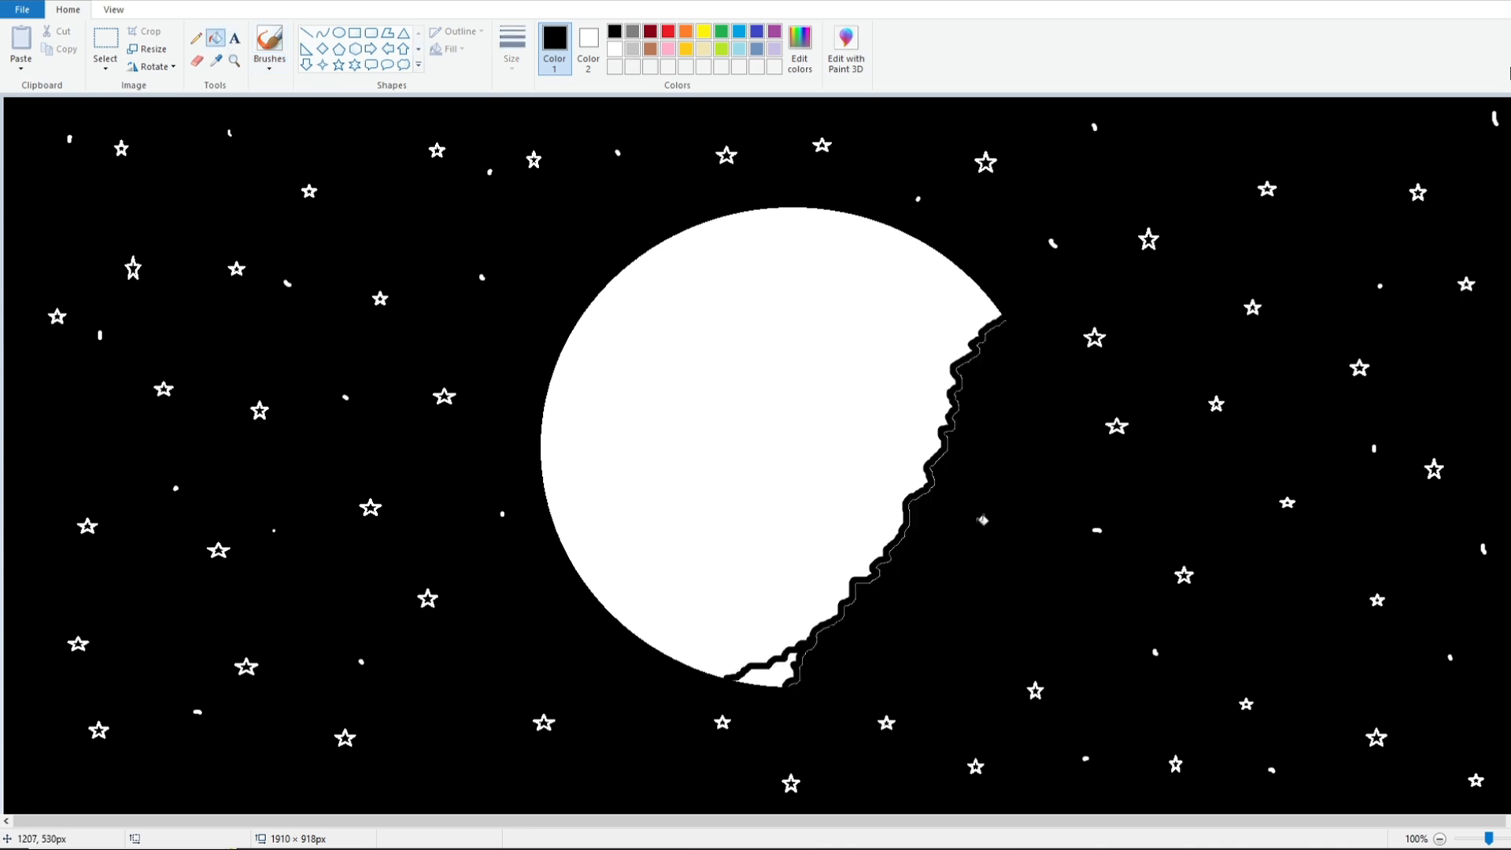
{"action": "left_click", "coordinate": [779, 675]}
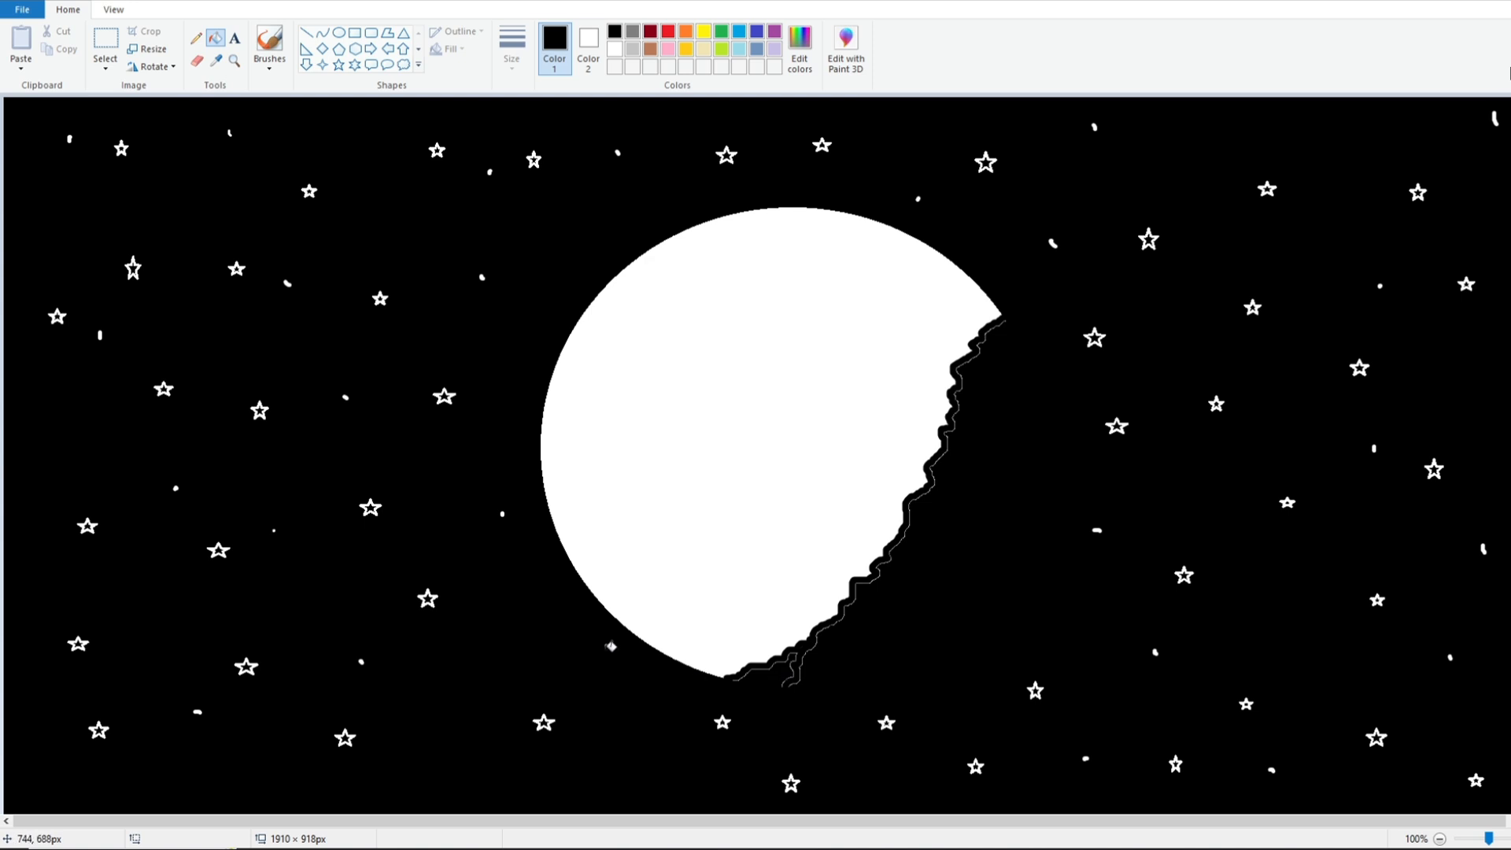
Step: Paint over the grey leftover outlines along the jagged edge in black and reshape the moon's lower edge into rough ground
{"action": "left_click", "coordinate": [269, 61]}
{"action": "left_click", "coordinate": [270, 104]}
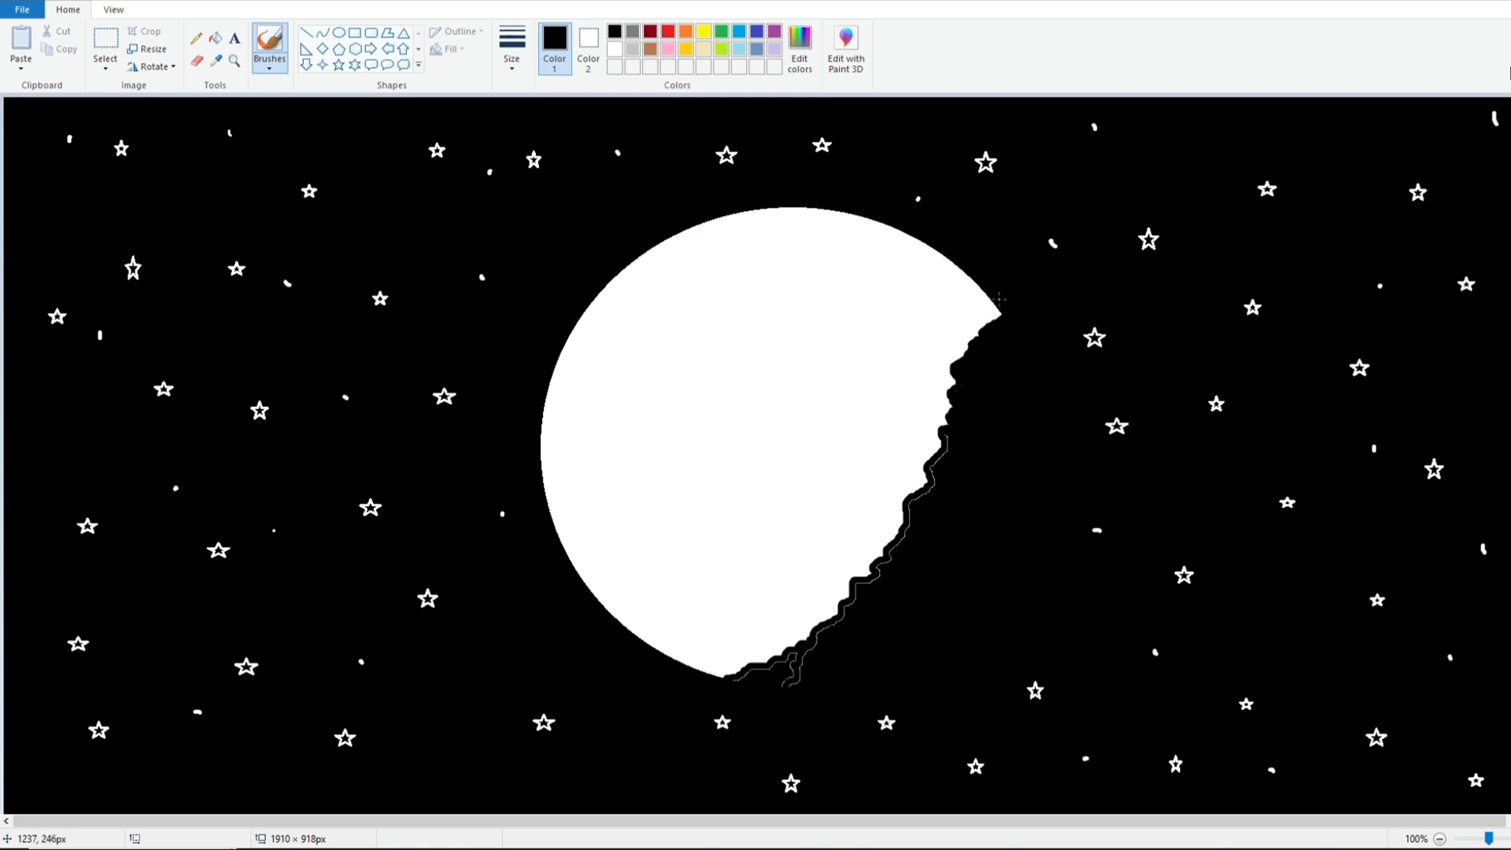
{"action": "left_click_drag", "start_coordinate": [979, 335], "coordinate": [996, 318]}
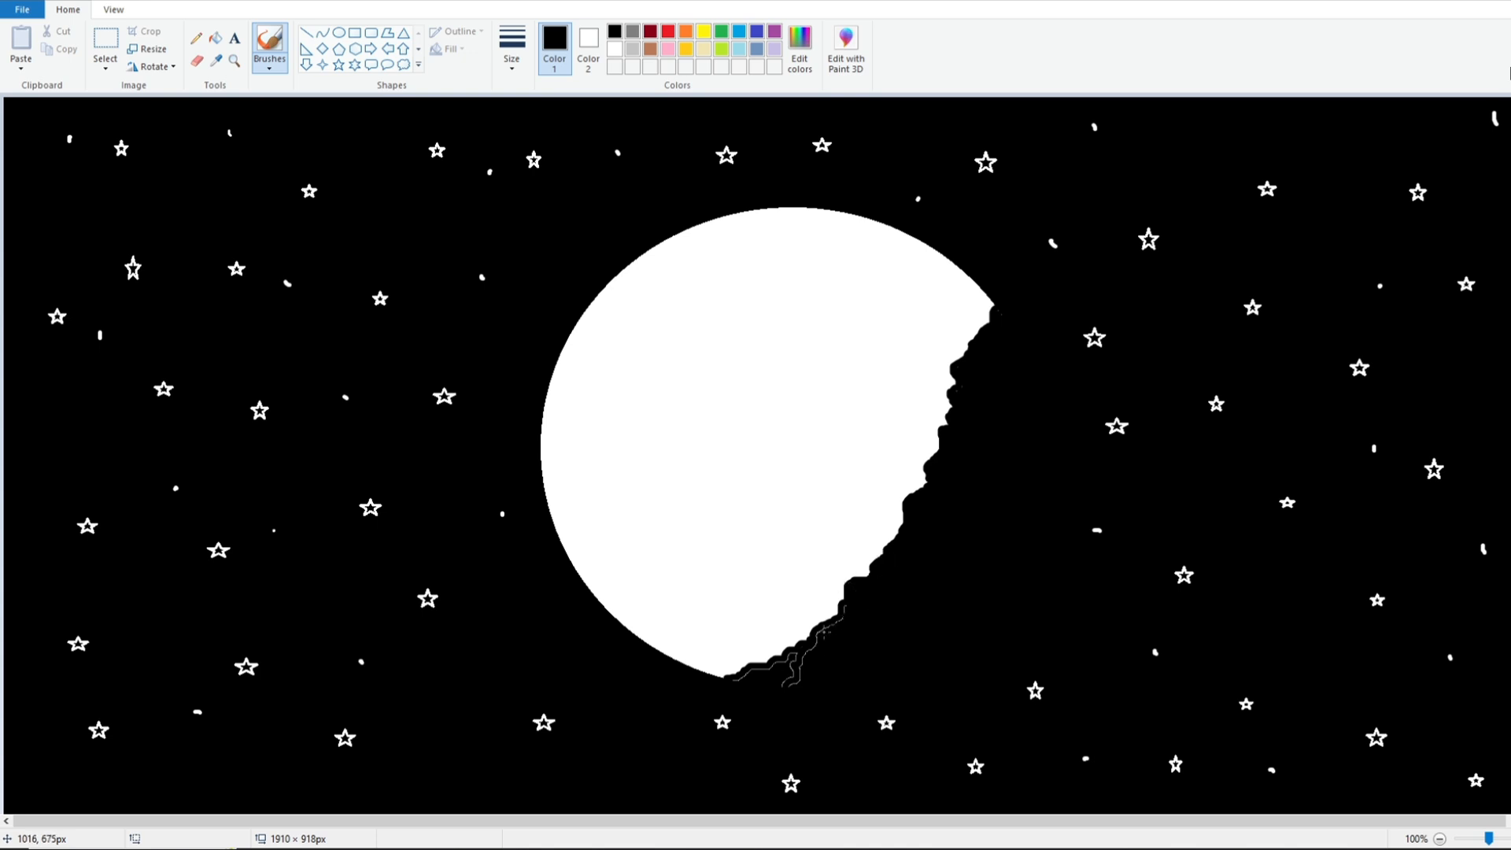
{"action": "mouse_move", "coordinate": [799, 629]}
{"action": "left_mouse_down"}
{"action": "mouse_move", "coordinate": [732, 638]}
{"action": "mouse_move", "coordinate": [692, 668]}
{"action": "mouse_move", "coordinate": [775, 661]}
{"action": "mouse_move", "coordinate": [700, 669]}
{"action": "mouse_move", "coordinate": [721, 631]}
{"action": "mouse_move", "coordinate": [765, 650]}
{"action": "mouse_move", "coordinate": [811, 630]}
{"action": "mouse_move", "coordinate": [768, 653]}
{"action": "left_mouse_up"}
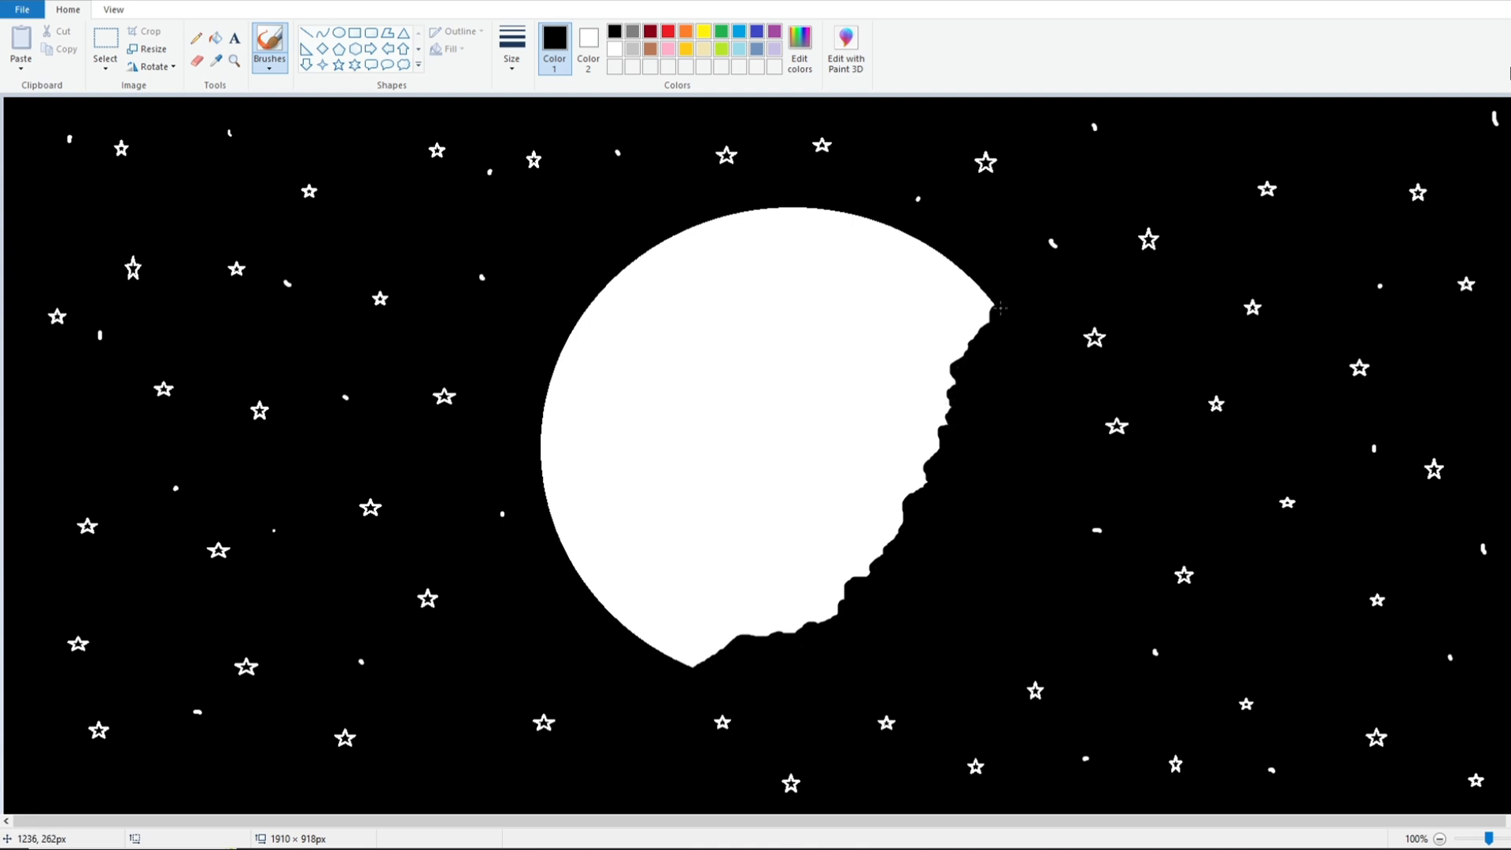
Step: Draw a black rectangle outline for the house walls on the lower part of the moon, standing on the jagged ground
{"action": "left_click", "coordinate": [355, 32]}
{"action": "left_click_drag", "start_coordinate": [646, 528], "coordinate": [788, 664]}
{"action": "left_click_drag", "start_coordinate": [744, 605], "coordinate": [681, 623]}
{"action": "left_click", "coordinate": [665, 487]}
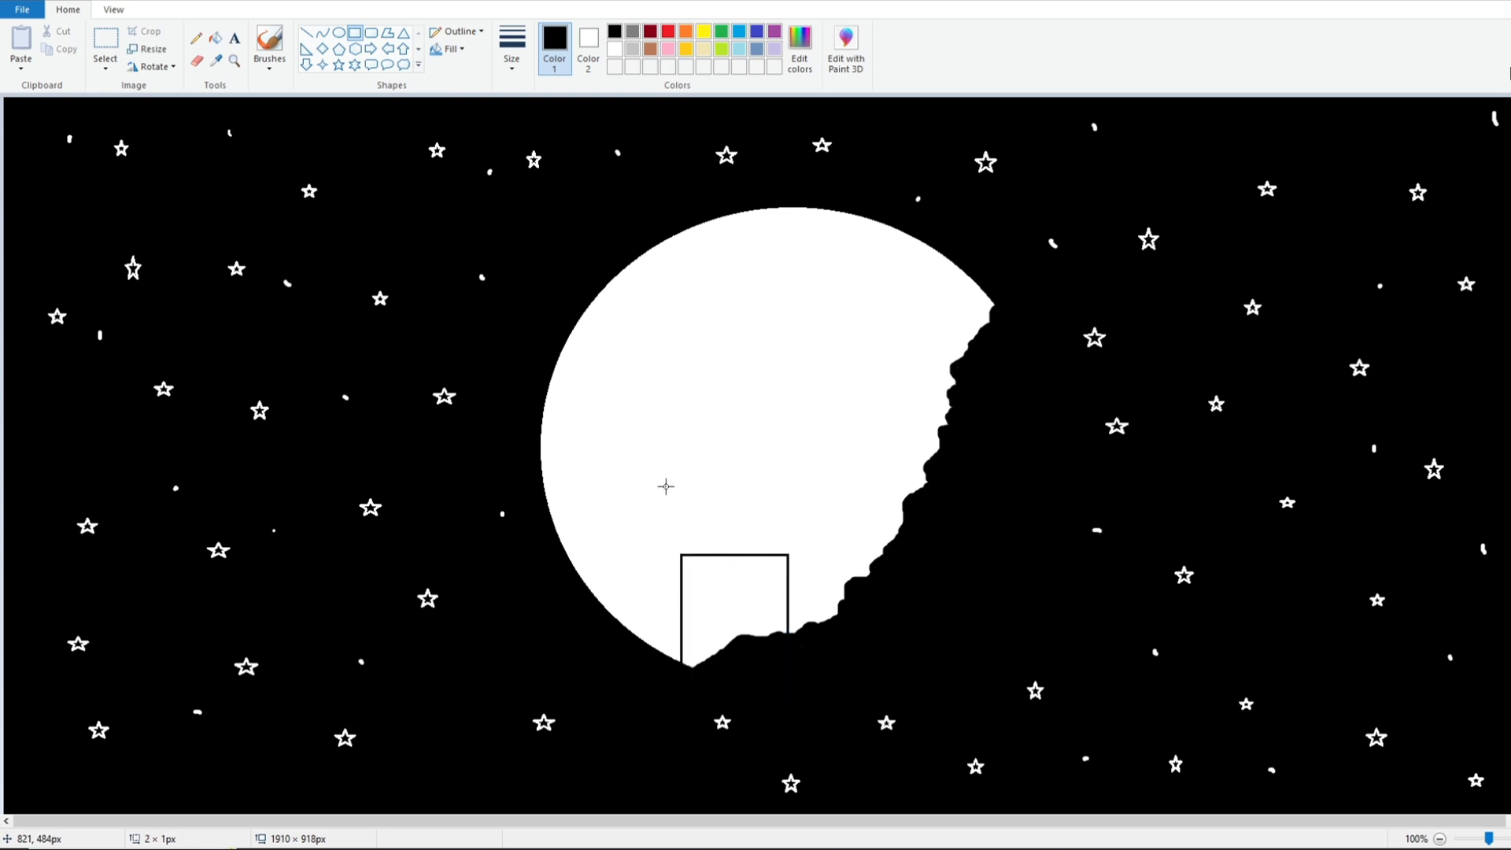
Step: Draw a triangular roof with a thin black outline on top of the house walls, then make it taller and narrower
{"action": "left_click", "coordinate": [510, 63]}
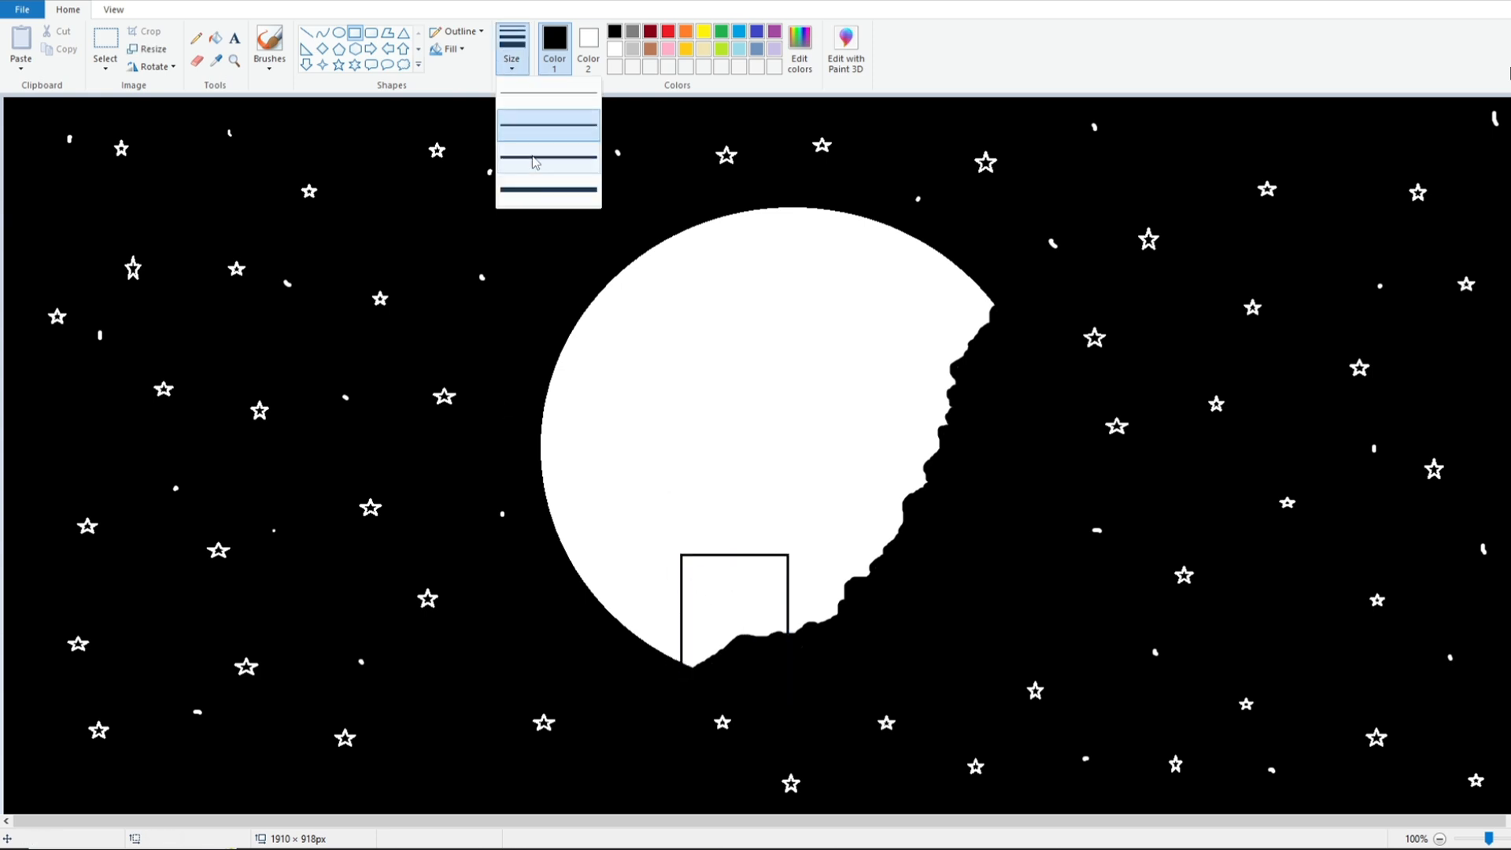
{"action": "left_click", "coordinate": [535, 122]}
{"action": "left_click", "coordinate": [404, 34]}
{"action": "left_click_drag", "start_coordinate": [638, 517], "coordinate": [813, 557]}
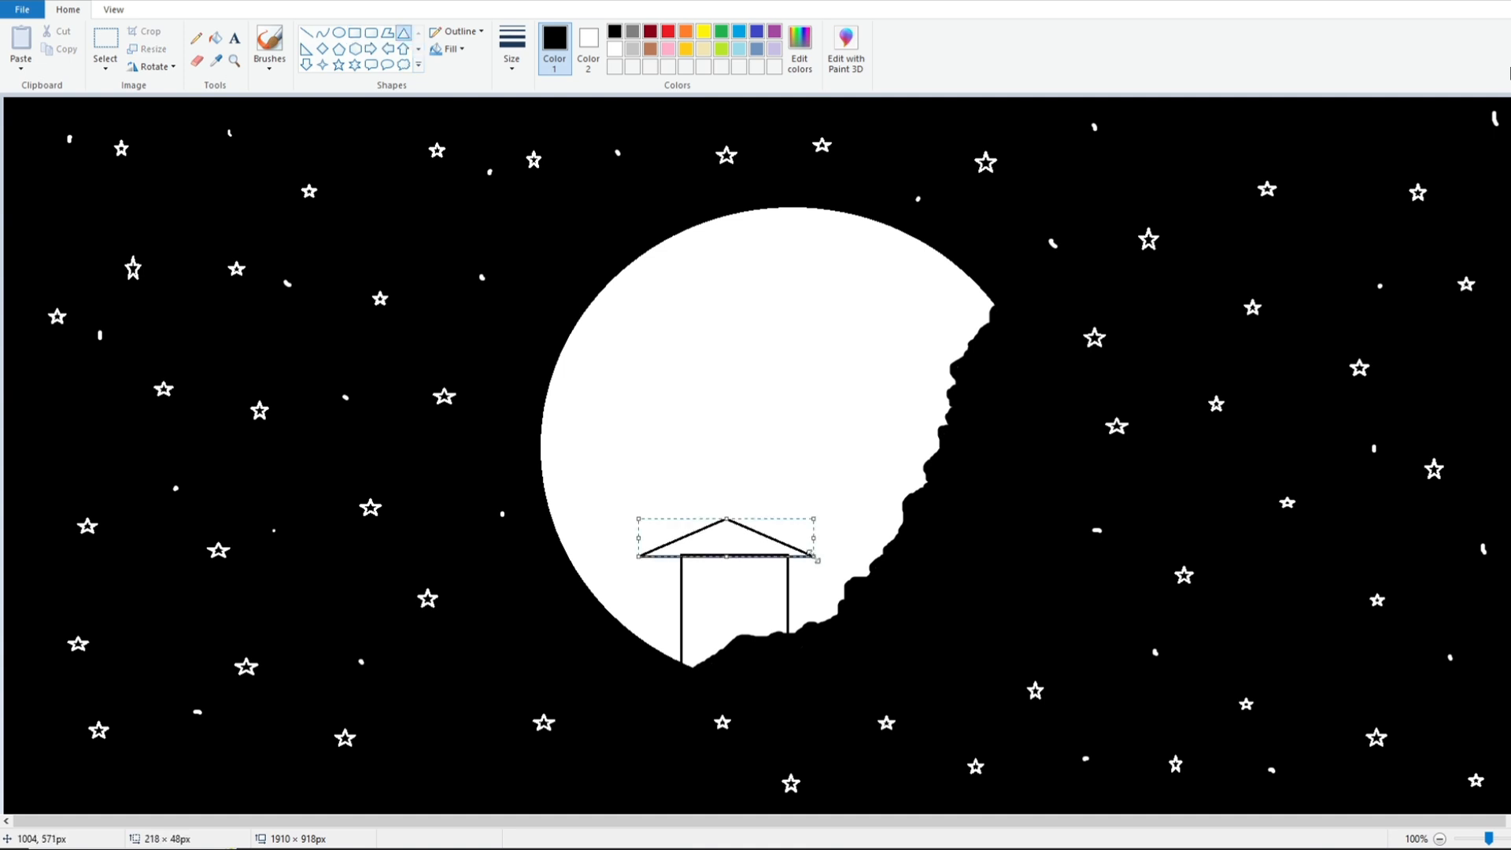
{"action": "left_click_drag", "start_coordinate": [726, 518], "coordinate": [725, 506]}
{"action": "left_click_drag", "start_coordinate": [638, 532], "coordinate": [650, 532]}
{"action": "left_click", "coordinate": [609, 569]}
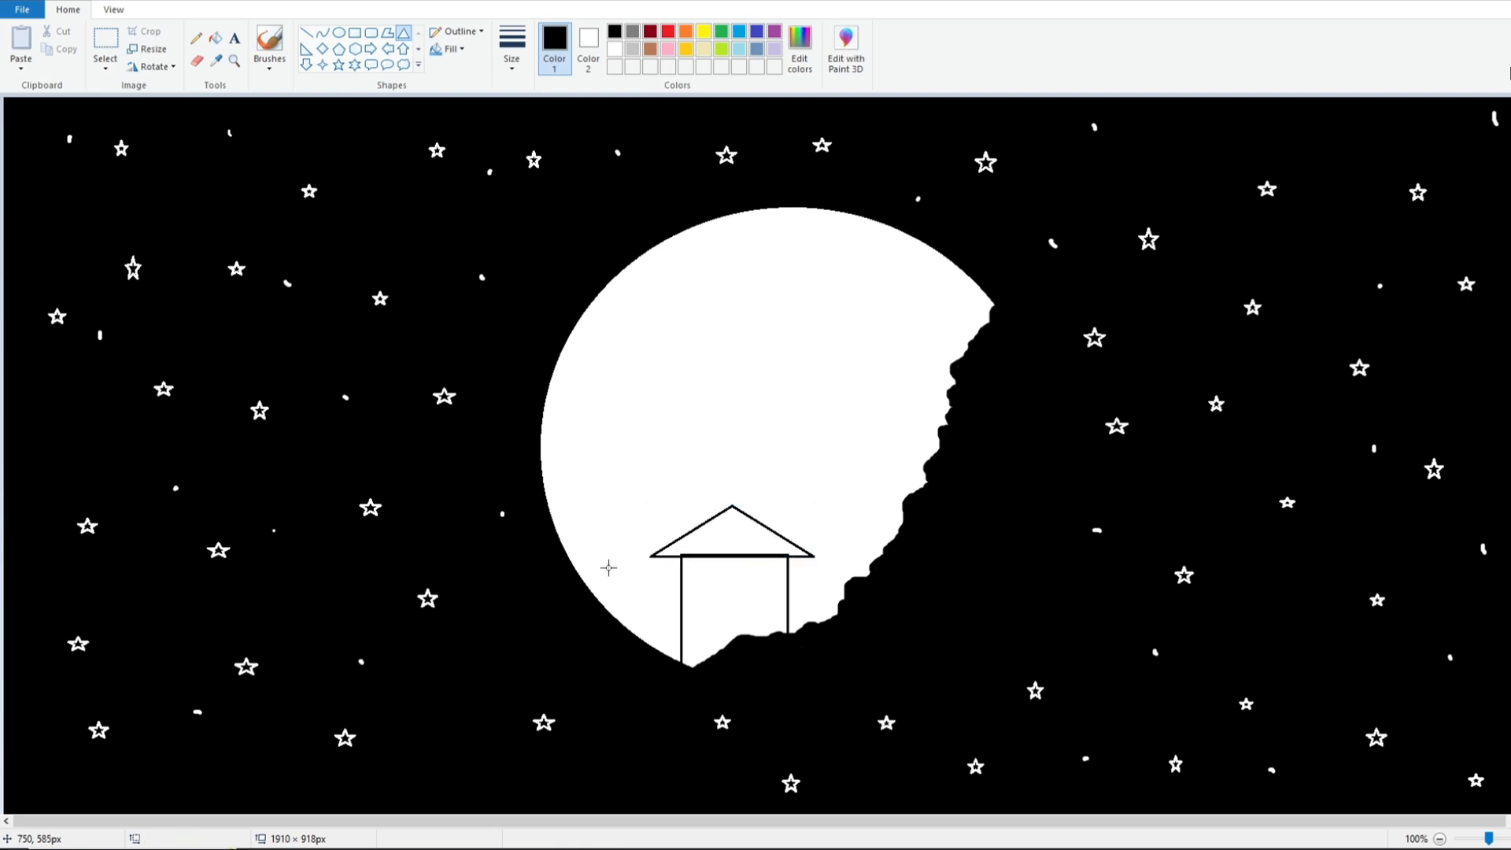
Step: Draw a door about 36 × 55 px at the base of the house and divide it with a narrow vertical bar
{"action": "left_click", "coordinate": [355, 32]}
{"action": "mouse_move", "coordinate": [722, 611]}
{"action": "left_mouse_down"}
{"action": "mouse_move", "coordinate": [752, 660]}
{"action": "mouse_move", "coordinate": [739, 627]}
{"action": "mouse_move", "coordinate": [751, 631]}
{"action": "mouse_move", "coordinate": [733, 630]}
{"action": "left_mouse_up"}
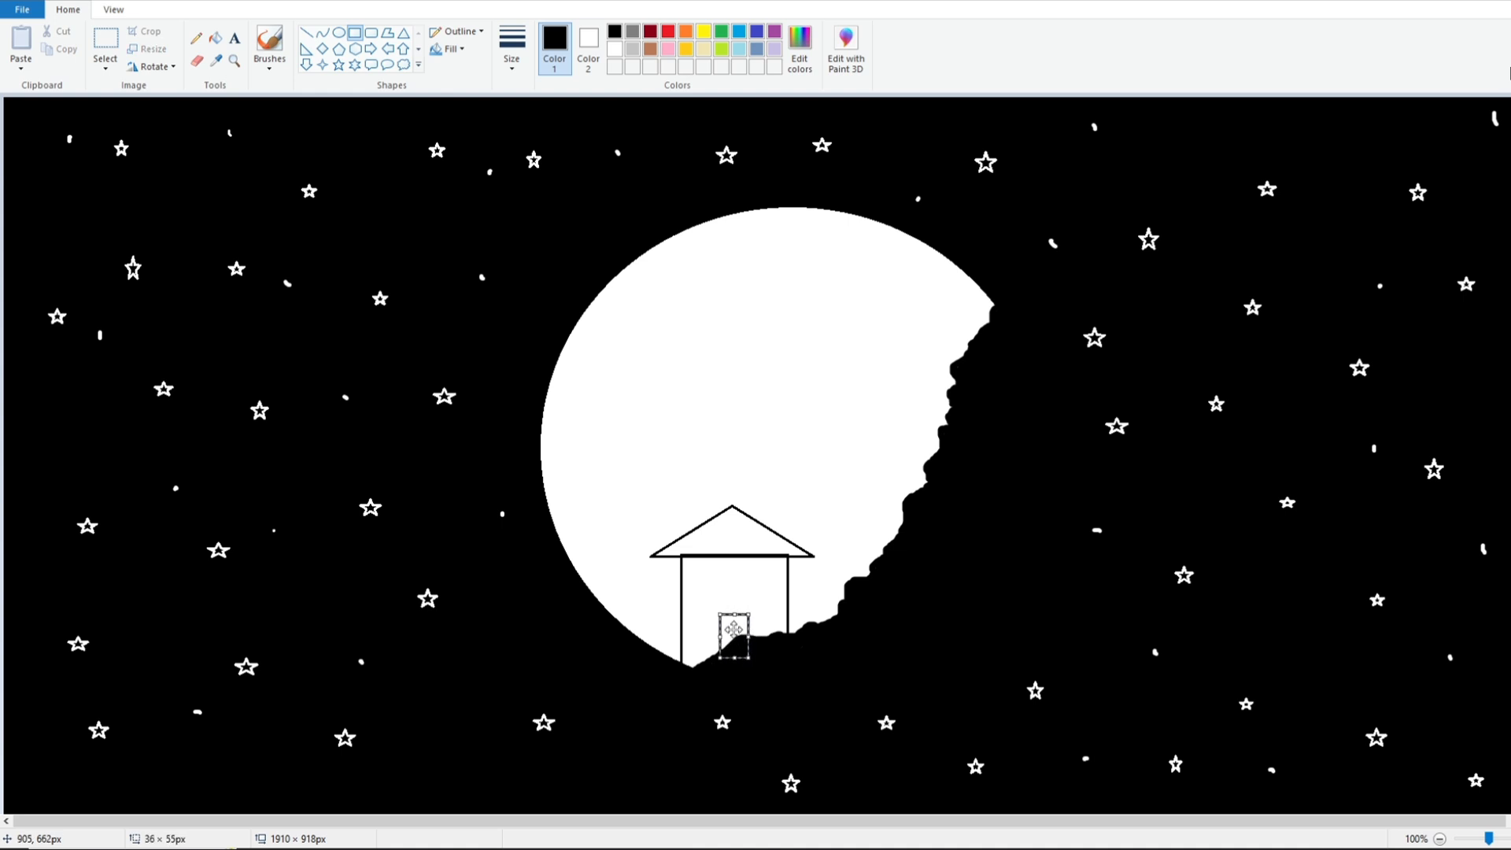
{"action": "left_click", "coordinate": [671, 429]}
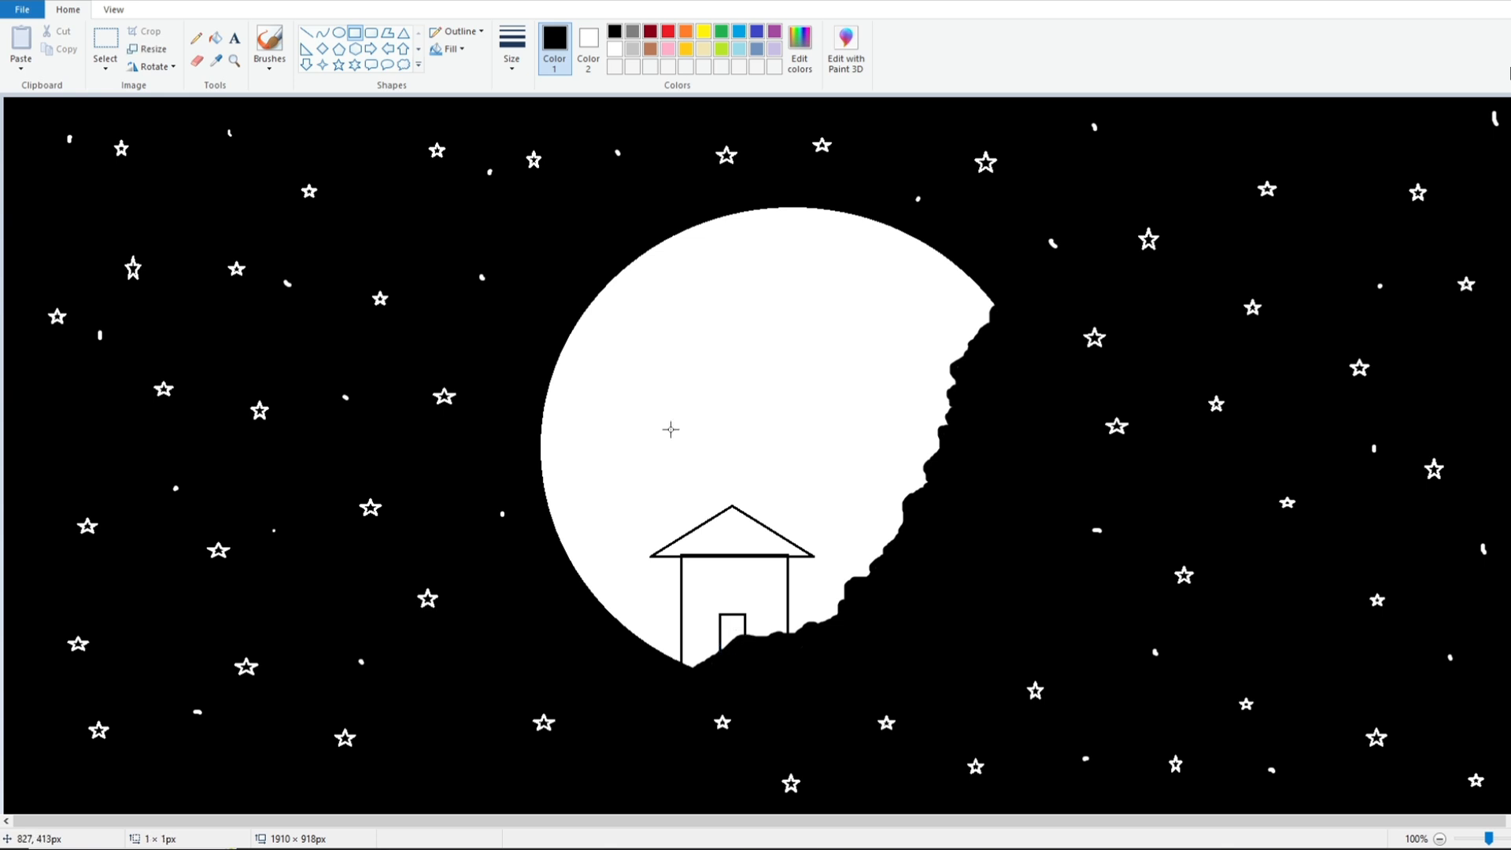
{"action": "left_click_drag", "start_coordinate": [733, 615], "coordinate": [729, 650]}
Step: Draw a small rectangular window on the left part of the house wall and divide it with a narrow vertical bar
{"action": "left_click", "coordinate": [704, 594]}
{"action": "mouse_move", "coordinate": [693, 568]}
{"action": "left_mouse_down"}
{"action": "mouse_move", "coordinate": [713, 595]}
{"action": "mouse_move", "coordinate": [710, 561]}
{"action": "mouse_move", "coordinate": [684, 575]}
{"action": "mouse_move", "coordinate": [706, 574]}
{"action": "left_mouse_up"}
{"action": "left_click", "coordinate": [740, 571]}
{"action": "left_click", "coordinate": [307, 32]}
{"action": "left_click", "coordinate": [354, 32]}
{"action": "left_click_drag", "start_coordinate": [703, 578], "coordinate": [709, 600]}
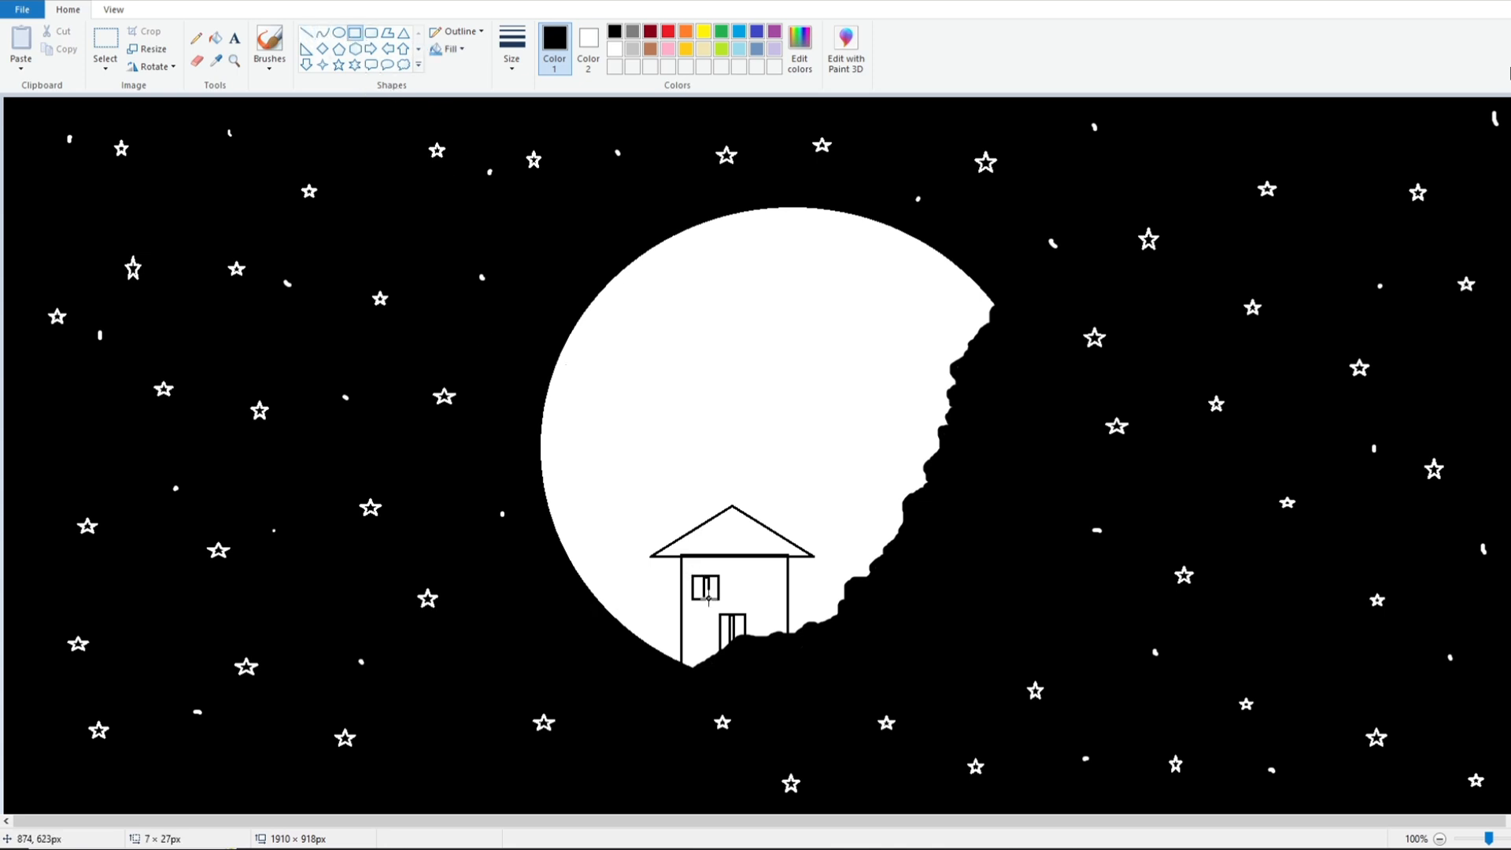
Step: Draw a small round window in the middle of the triangular roof
{"action": "left_click", "coordinate": [338, 32]}
{"action": "left_click_drag", "start_coordinate": [723, 528], "coordinate": [745, 548]}
{"action": "left_click", "coordinate": [787, 466]}
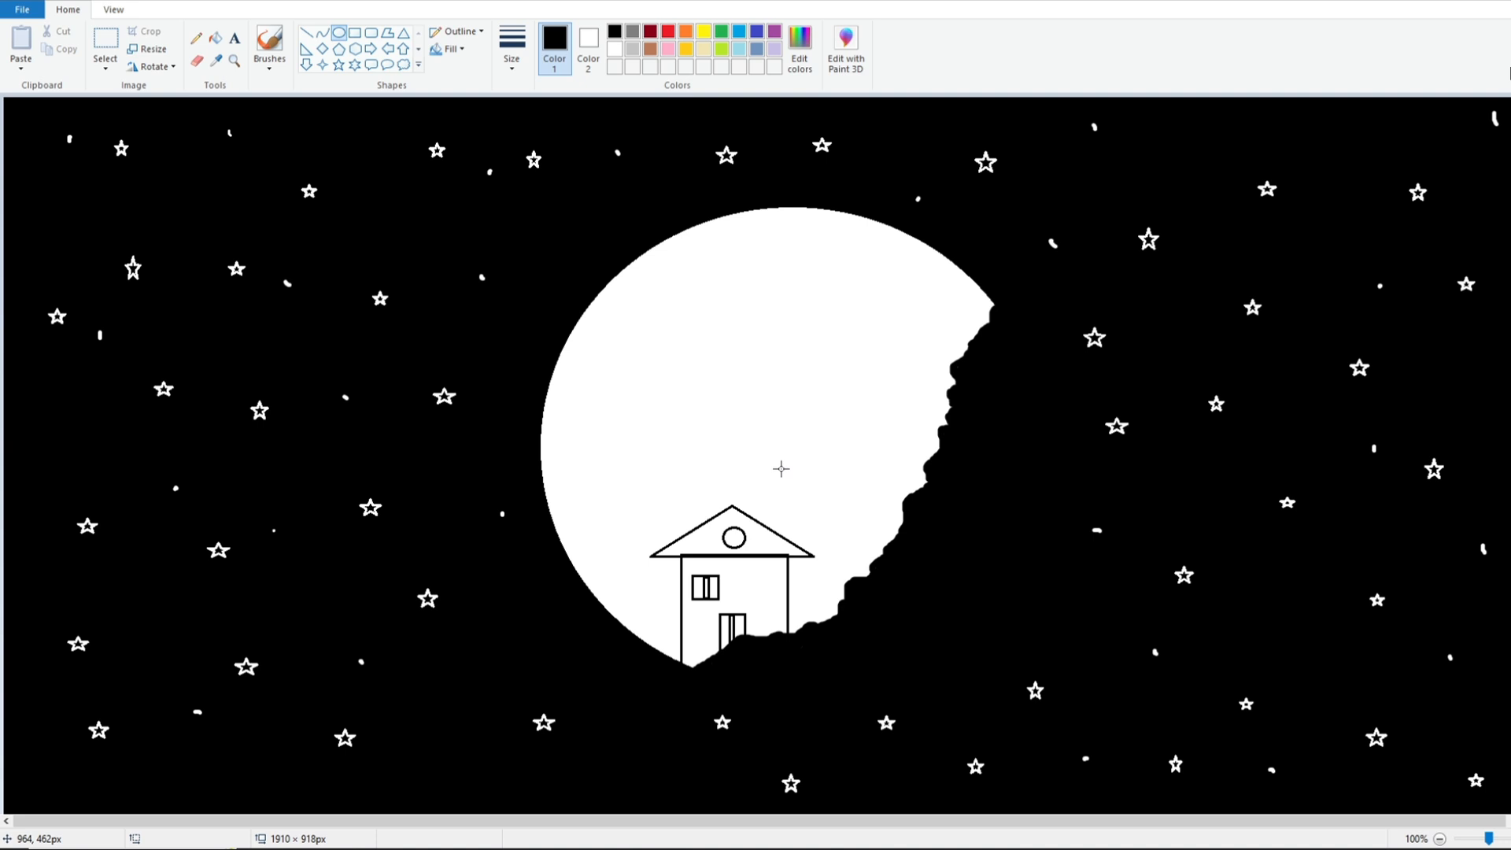
Step: Paint a forked black tree branch with a calligraphy-style brush, reaching from the moon's left rim toward its centre
{"action": "left_click", "coordinate": [269, 41]}
{"action": "left_click", "coordinate": [269, 68]}
{"action": "left_click", "coordinate": [301, 91]}
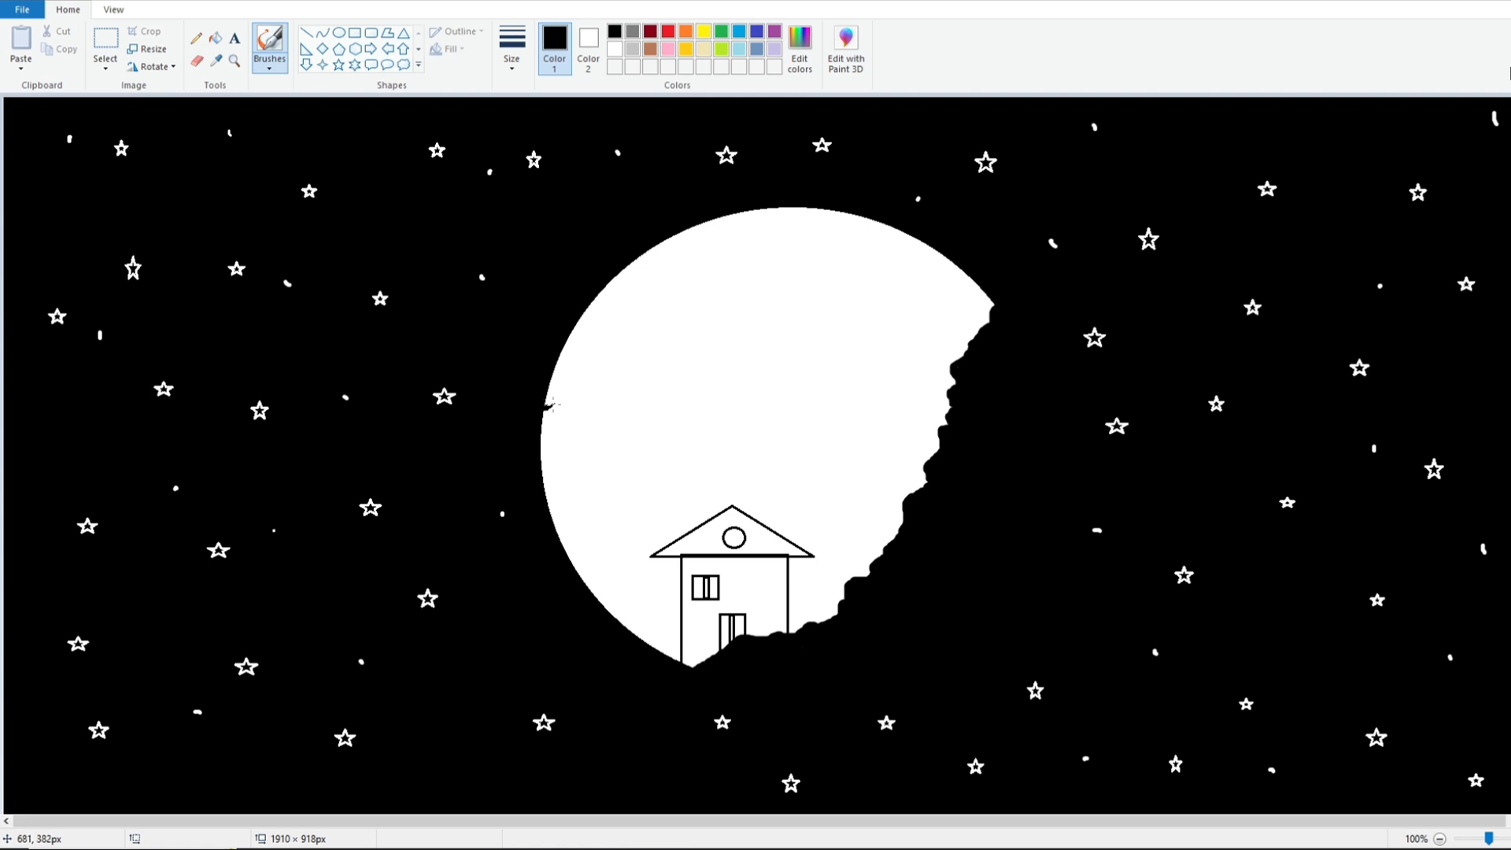
{"action": "left_click_drag", "start_coordinate": [595, 367], "coordinate": [666, 333]}
{"action": "left_click_drag", "start_coordinate": [596, 361], "coordinate": [692, 340]}
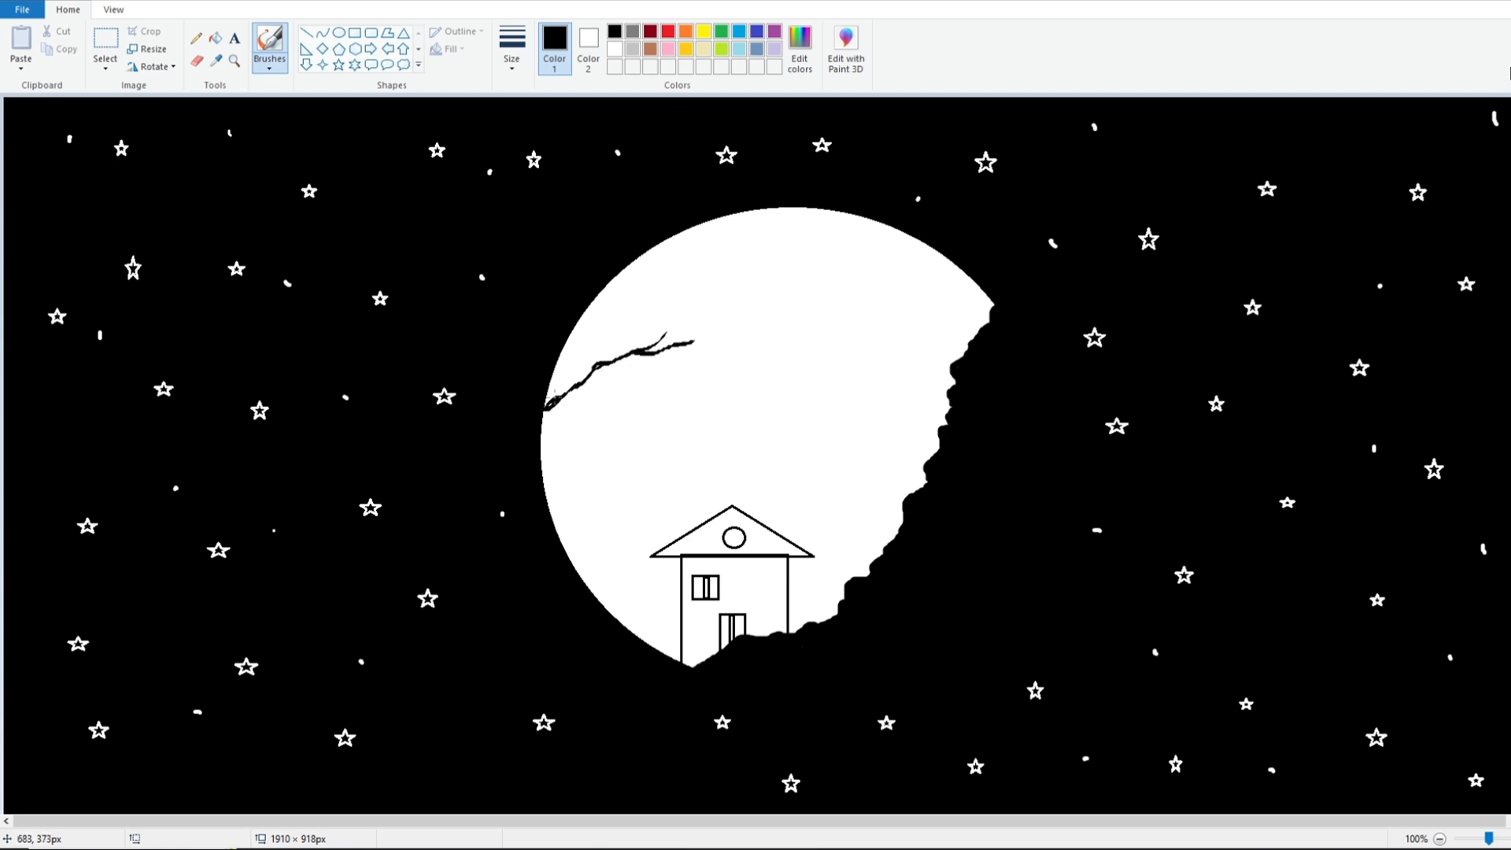
Step: Thicken the base of the tree branch and add thin twigs spreading upward and to the right from its end
{"action": "left_click_drag", "start_coordinate": [566, 379], "coordinate": [534, 405]}
{"action": "mouse_move", "coordinate": [650, 314]}
{"action": "left_mouse_down"}
{"action": "mouse_move", "coordinate": [656, 283]}
{"action": "mouse_move", "coordinate": [633, 297]}
{"action": "mouse_move", "coordinate": [665, 274]}
{"action": "left_mouse_up"}
{"action": "left_click_drag", "start_coordinate": [627, 342], "coordinate": [629, 335]}
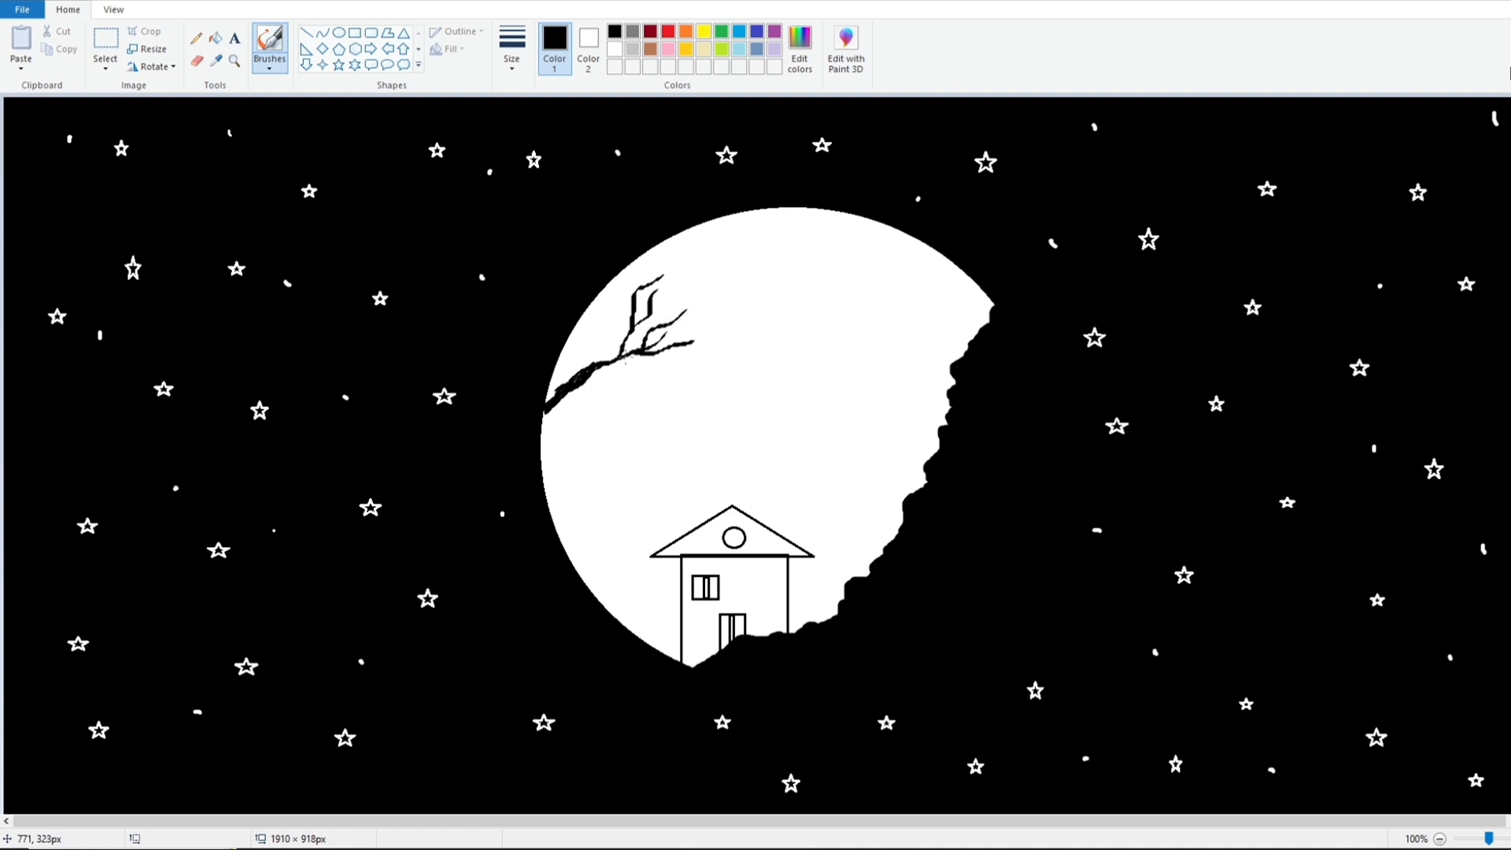
{"action": "left_click_drag", "start_coordinate": [635, 363], "coordinate": [691, 352]}
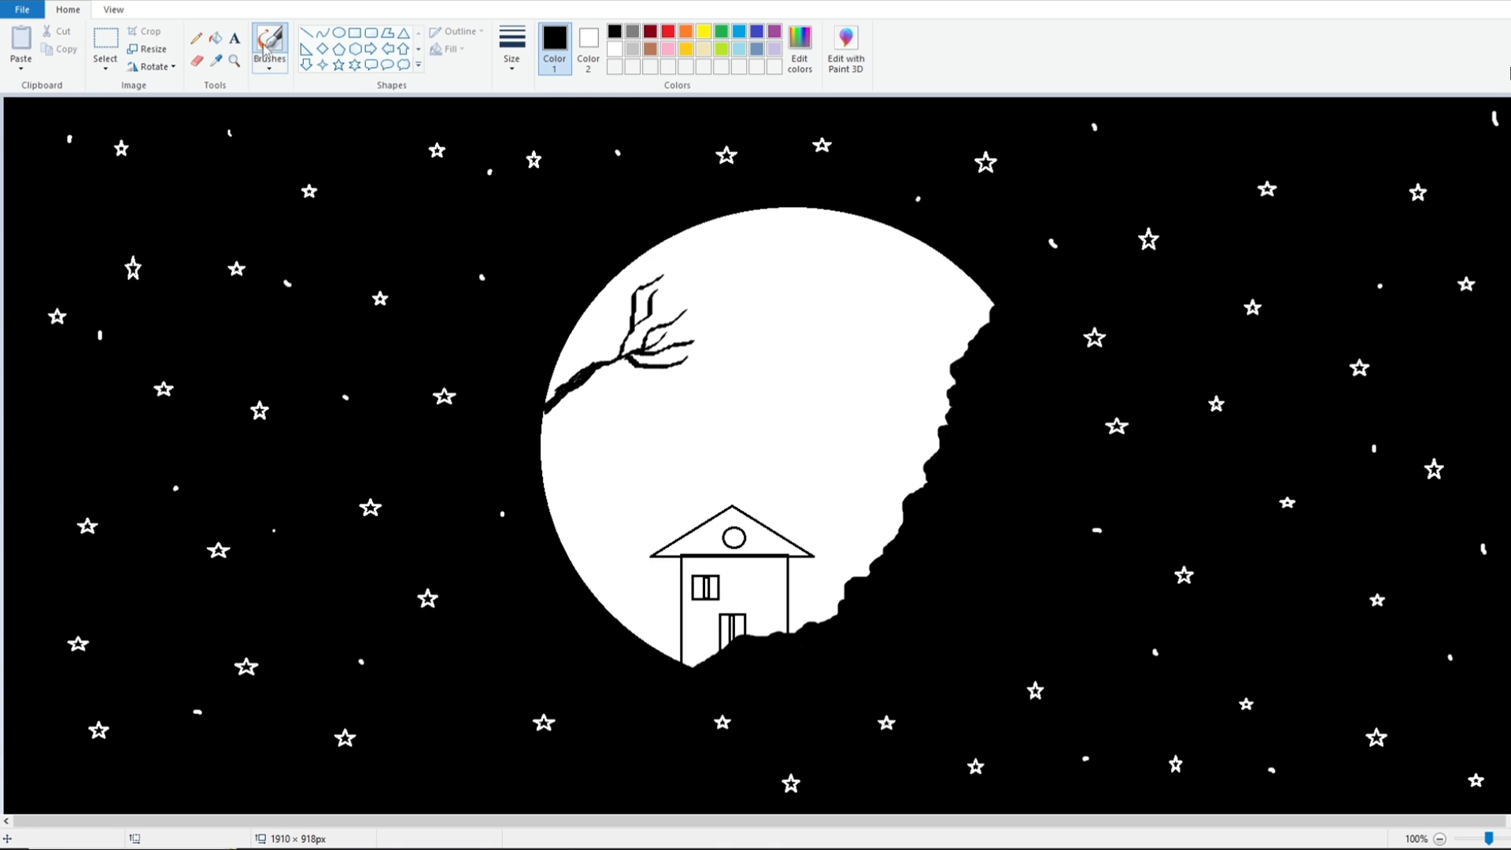
Step: Spray black foliage around the twigs with the airbrush at the second-thickest size and erase the stray specks below it
{"action": "left_click", "coordinate": [265, 69]}
{"action": "left_click", "coordinate": [366, 93]}
{"action": "left_click", "coordinate": [507, 51]}
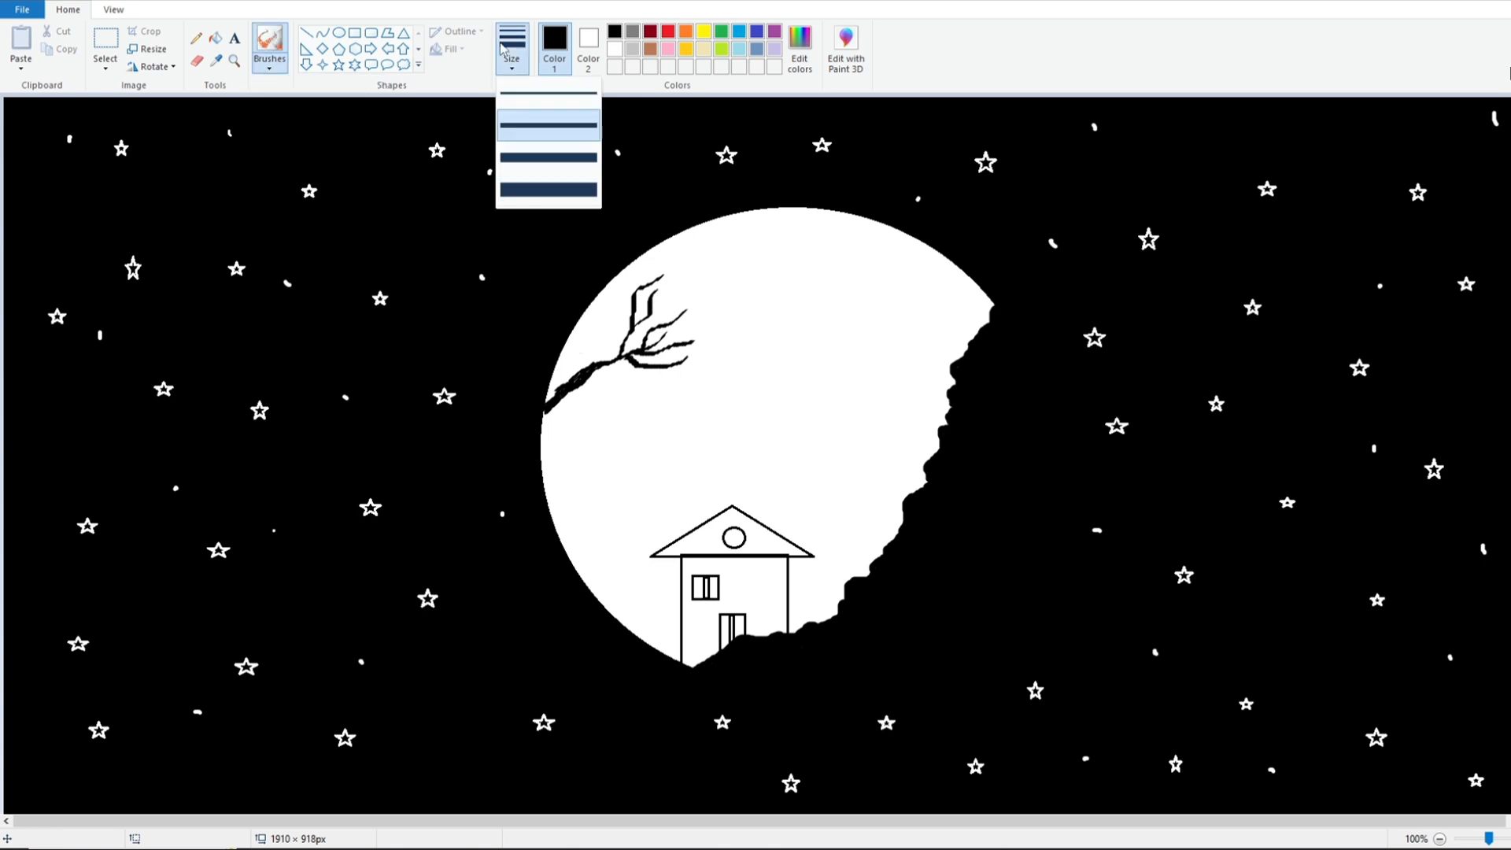
{"action": "left_click", "coordinate": [513, 155]}
{"action": "left_click", "coordinate": [686, 369]}
{"action": "left_click", "coordinate": [675, 353]}
{"action": "left_click", "coordinate": [665, 344]}
{"action": "left_click", "coordinate": [680, 338]}
{"action": "left_click", "coordinate": [689, 322]}
{"action": "left_click", "coordinate": [667, 289]}
{"action": "left_click", "coordinate": [667, 311]}
{"action": "mouse_move", "coordinate": [651, 309]}
{"action": "left_mouse_down"}
{"action": "mouse_move", "coordinate": [633, 310]}
{"action": "mouse_move", "coordinate": [637, 271]}
{"action": "mouse_move", "coordinate": [691, 307]}
{"action": "mouse_move", "coordinate": [706, 343]}
{"action": "mouse_move", "coordinate": [706, 373]}
{"action": "mouse_move", "coordinate": [696, 355]}
{"action": "mouse_move", "coordinate": [651, 366]}
{"action": "mouse_move", "coordinate": [668, 379]}
{"action": "mouse_move", "coordinate": [683, 307]}
{"action": "mouse_move", "coordinate": [659, 340]}
{"action": "mouse_move", "coordinate": [608, 324]}
{"action": "mouse_move", "coordinate": [639, 337]}
{"action": "mouse_move", "coordinate": [665, 384]}
{"action": "mouse_move", "coordinate": [685, 378]}
{"action": "mouse_move", "coordinate": [654, 360]}
{"action": "mouse_move", "coordinate": [644, 293]}
{"action": "mouse_move", "coordinate": [681, 282]}
{"action": "mouse_move", "coordinate": [712, 310]}
{"action": "mouse_move", "coordinate": [720, 352]}
{"action": "left_mouse_up"}
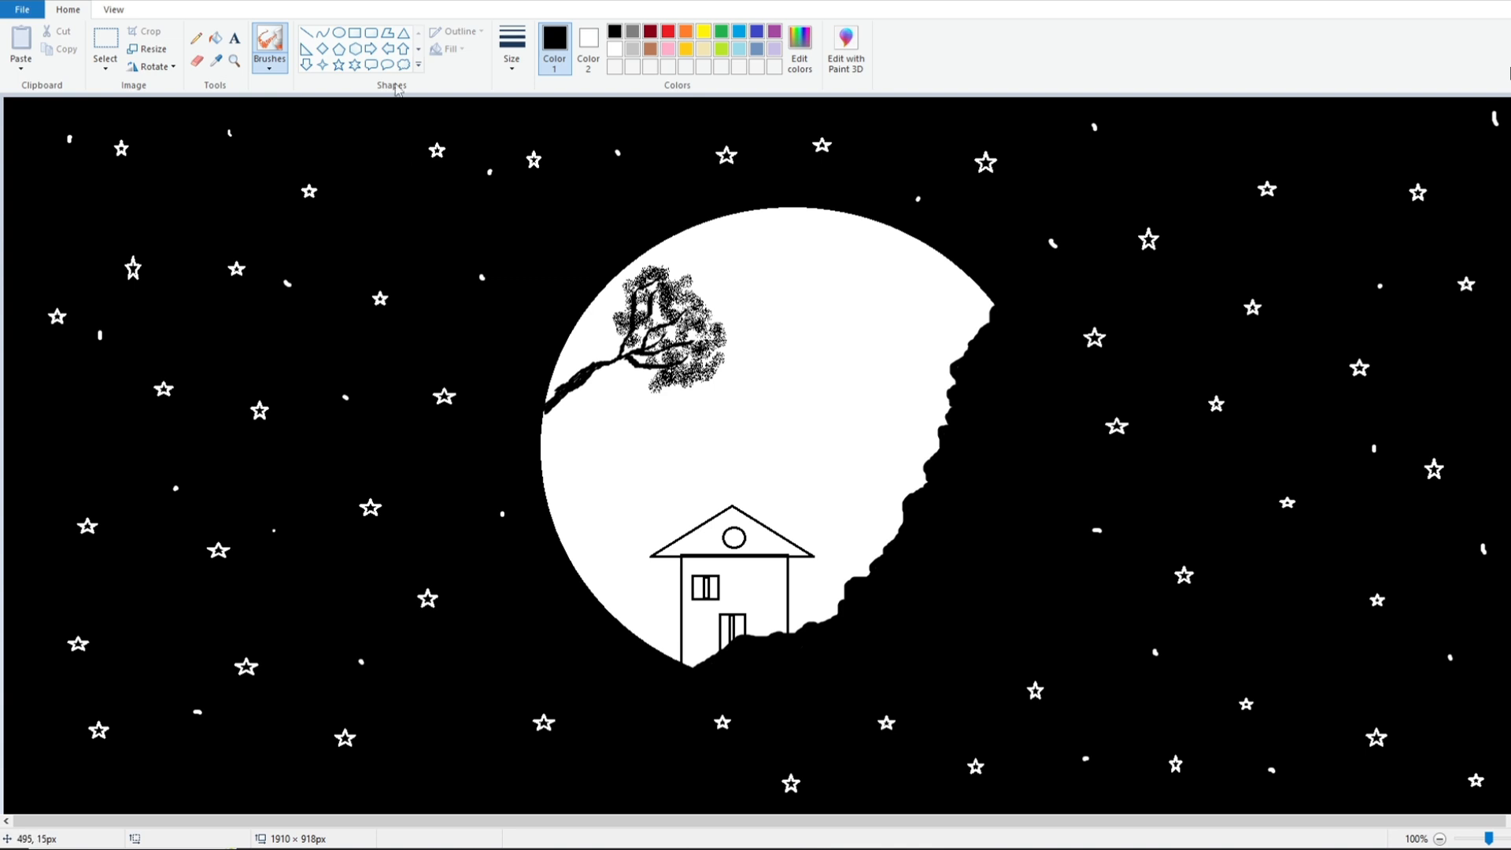
{"action": "left_click", "coordinate": [197, 61]}
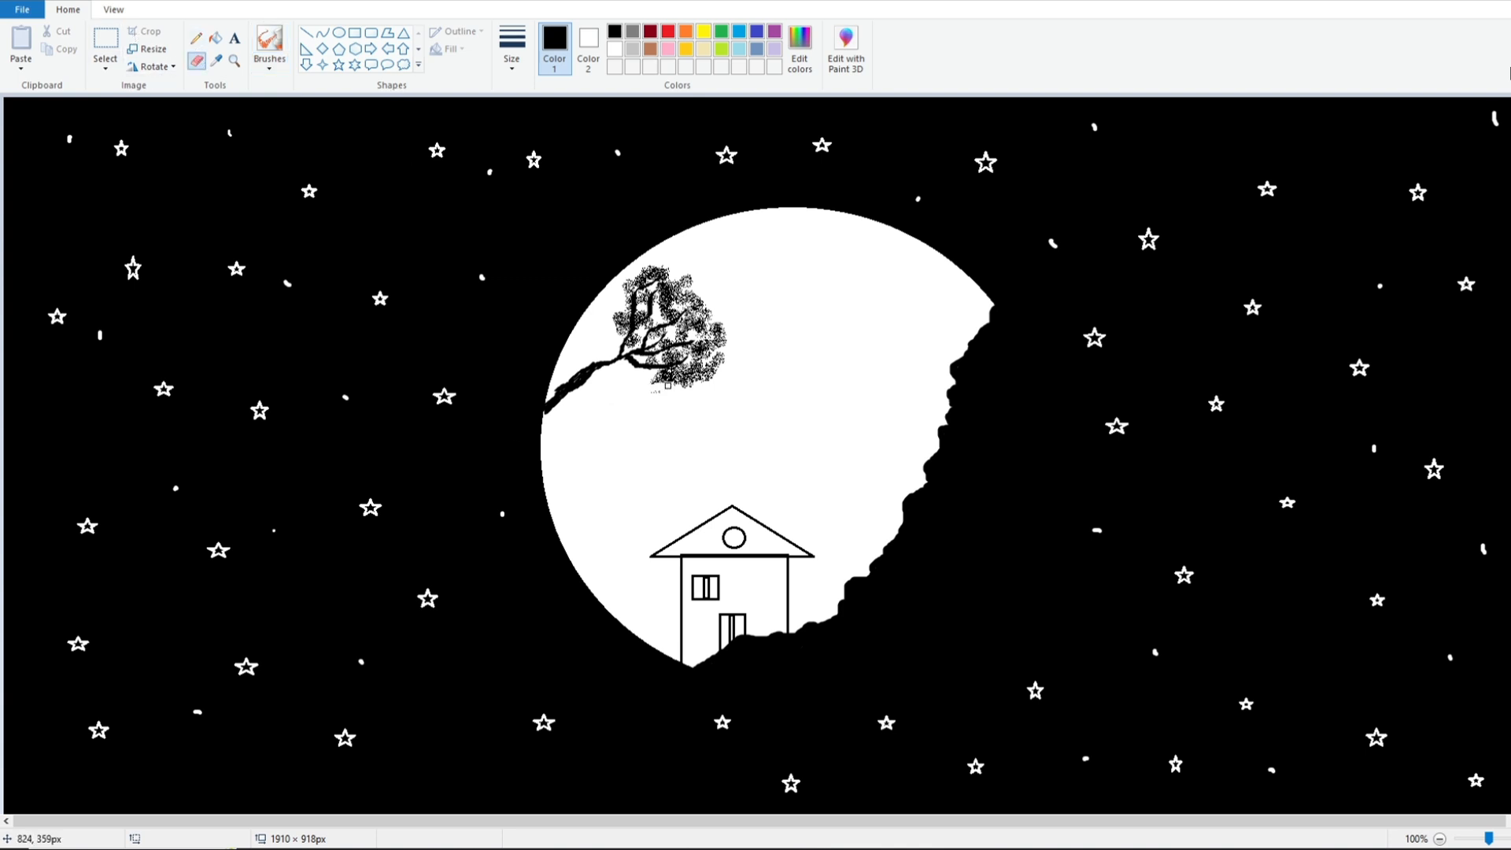
Step: Paint five small black V-shaped birds on the moon, four descending along its upper right and one nearer the centre
{"action": "left_click", "coordinate": [270, 66]}
{"action": "left_click", "coordinate": [269, 71]}
{"action": "left_click", "coordinate": [268, 92]}
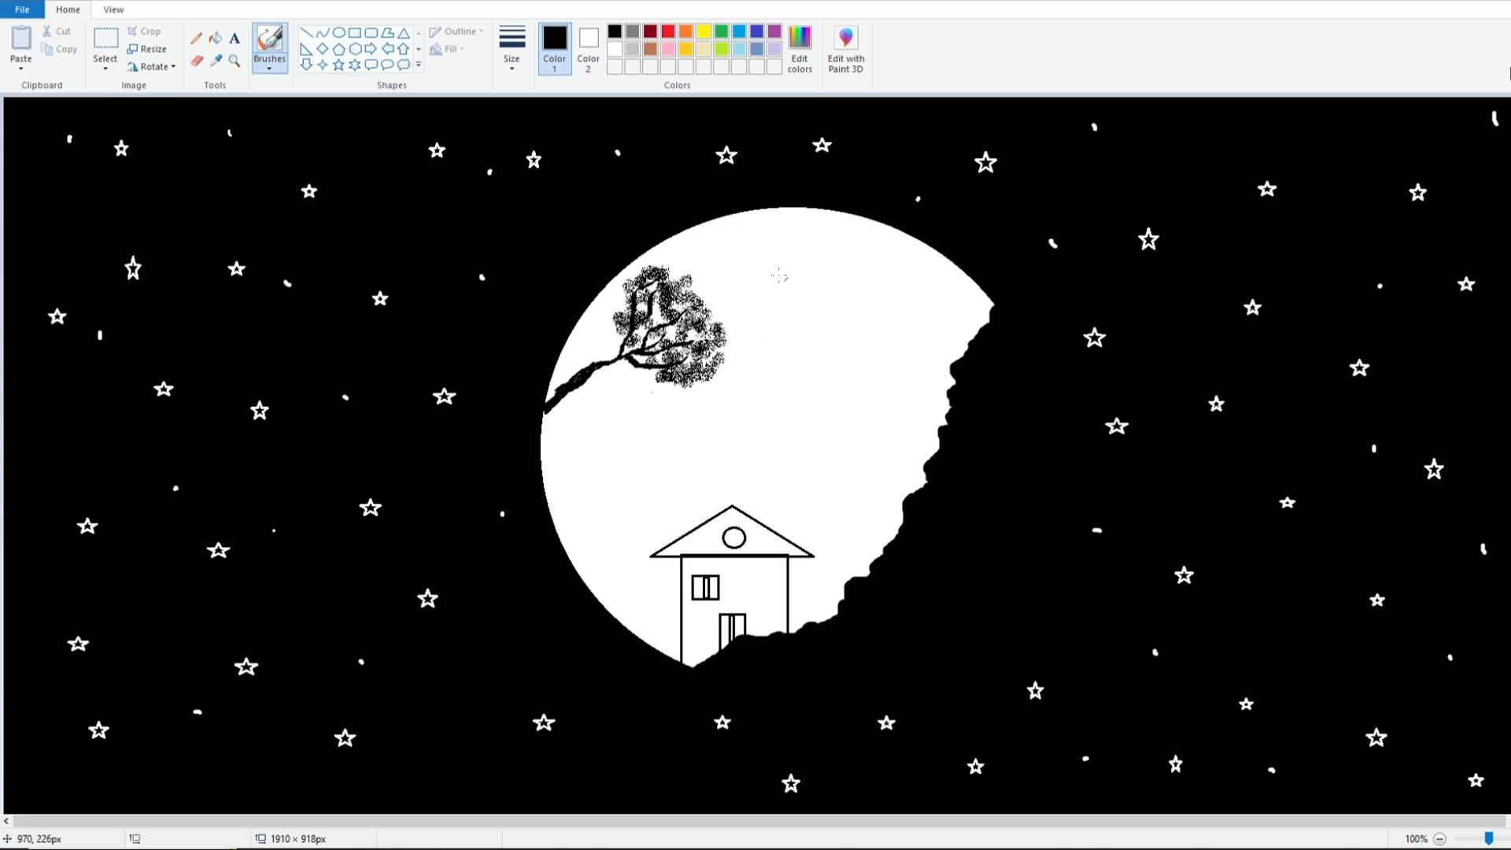
{"action": "left_click", "coordinate": [512, 51]}
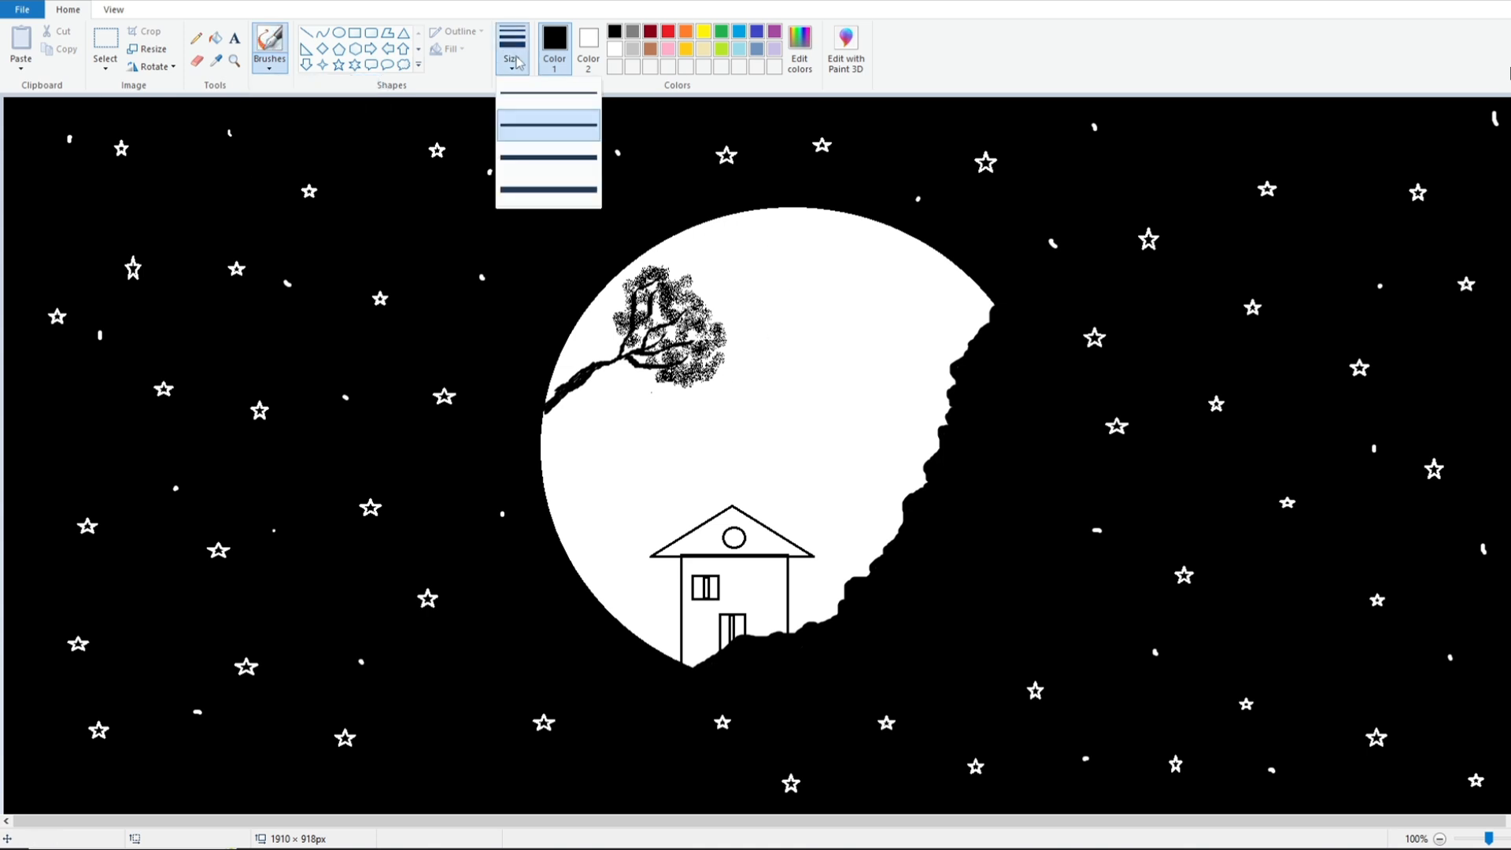
{"action": "left_click", "coordinate": [550, 170]}
{"action": "mouse_move", "coordinate": [782, 245]}
{"action": "left_mouse_down"}
{"action": "mouse_move", "coordinate": [793, 262]}
{"action": "mouse_move", "coordinate": [805, 242]}
{"action": "mouse_move", "coordinate": [839, 302]}
{"action": "mouse_move", "coordinate": [858, 286]}
{"action": "mouse_move", "coordinate": [883, 351]}
{"action": "mouse_move", "coordinate": [896, 327]}
{"action": "left_mouse_up"}
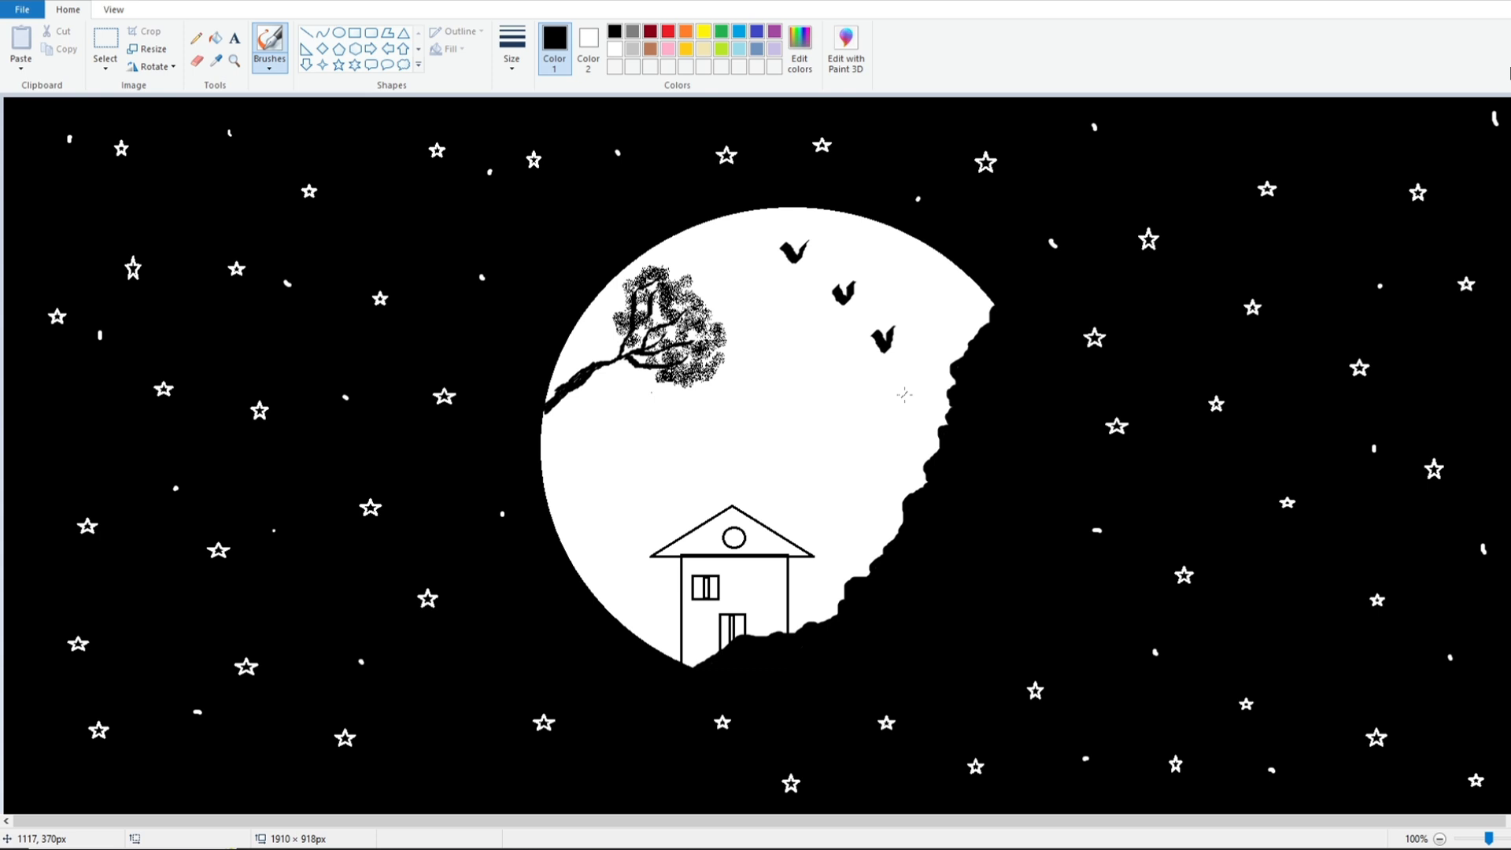
{"action": "mouse_move", "coordinate": [911, 386]}
{"action": "left_mouse_down"}
{"action": "mouse_move", "coordinate": [917, 409]}
{"action": "mouse_move", "coordinate": [928, 386]}
{"action": "left_mouse_up"}
{"action": "mouse_move", "coordinate": [792, 372]}
{"action": "left_mouse_down"}
{"action": "mouse_move", "coordinate": [797, 394]}
{"action": "mouse_move", "coordinate": [821, 368]}
{"action": "left_mouse_up"}
Step: Set the brush to the second-thickest size
{"action": "left_click", "coordinate": [511, 49]}
{"action": "left_click", "coordinate": [551, 157]}
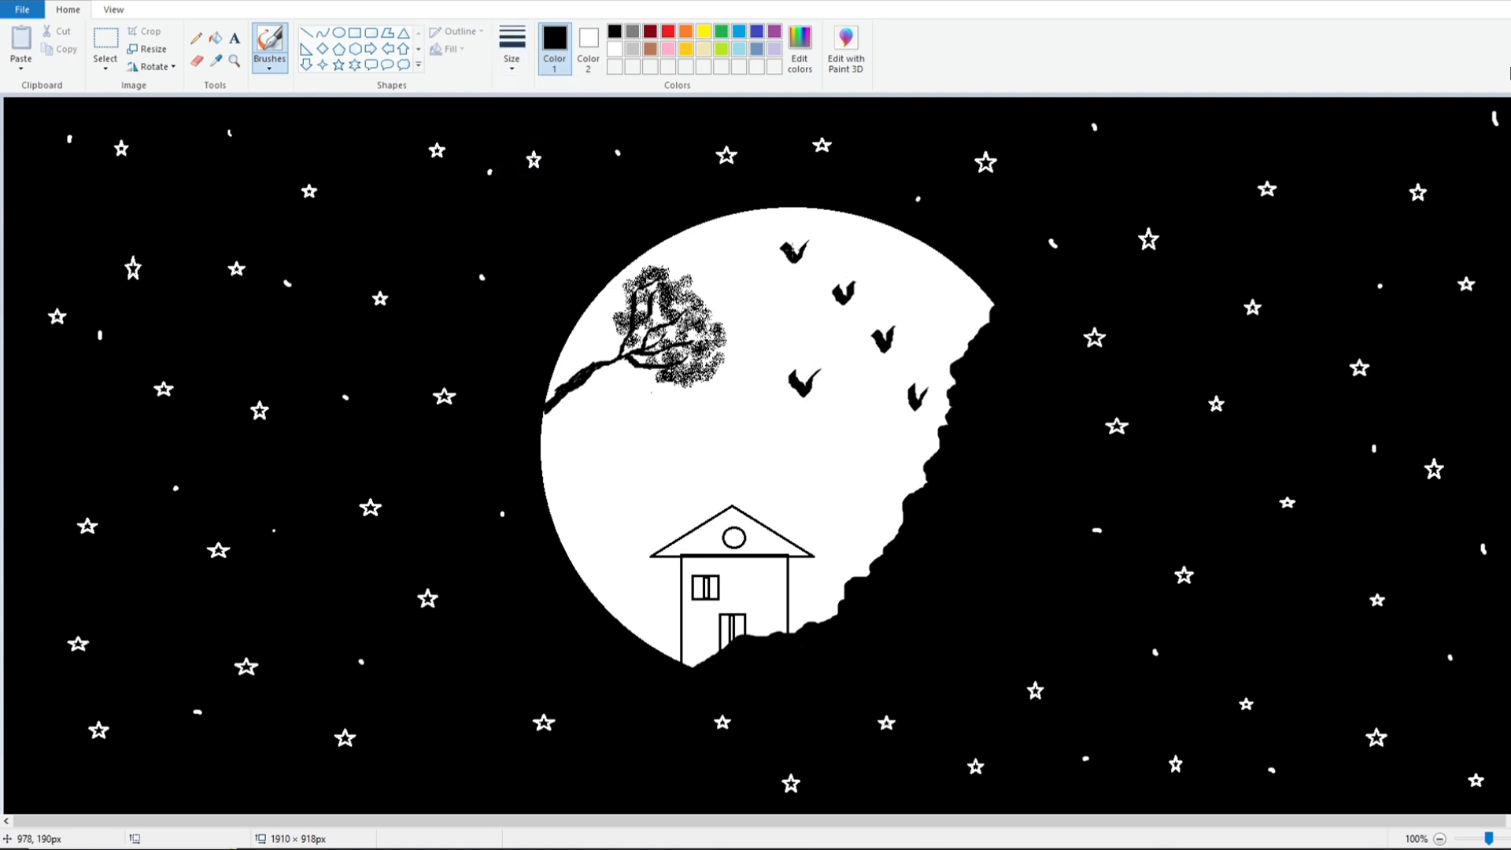